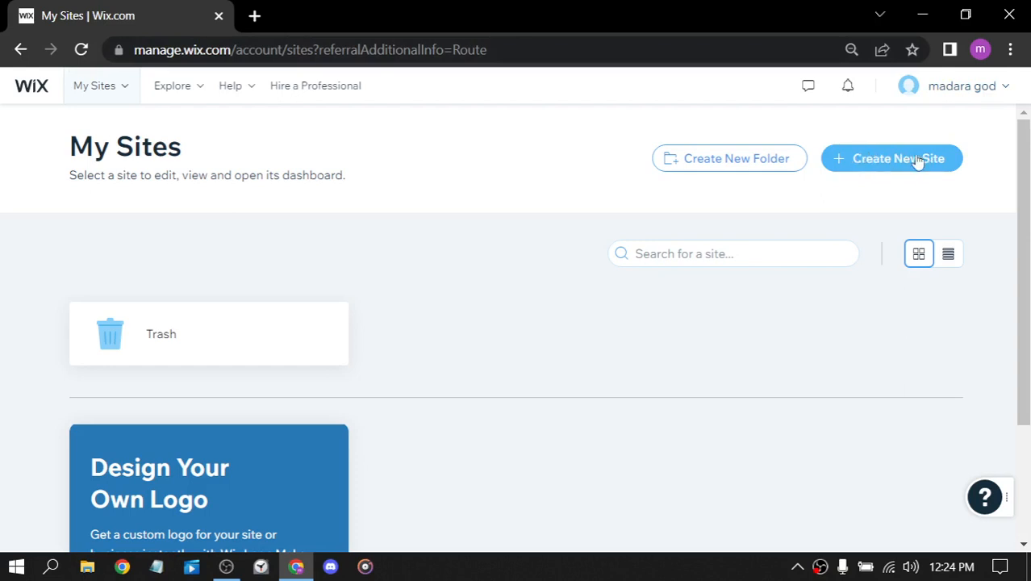
Create a new site from My Sites, opening the site-type question in a new tab
click(884, 159)
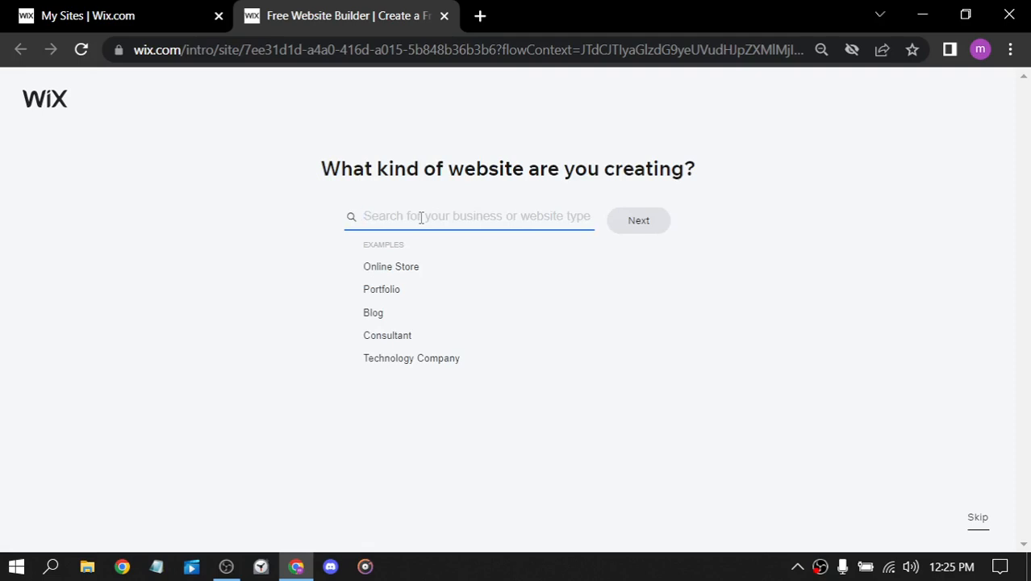
Search 'consulting' and choose Business Management Consultant as the site type
text(cons)
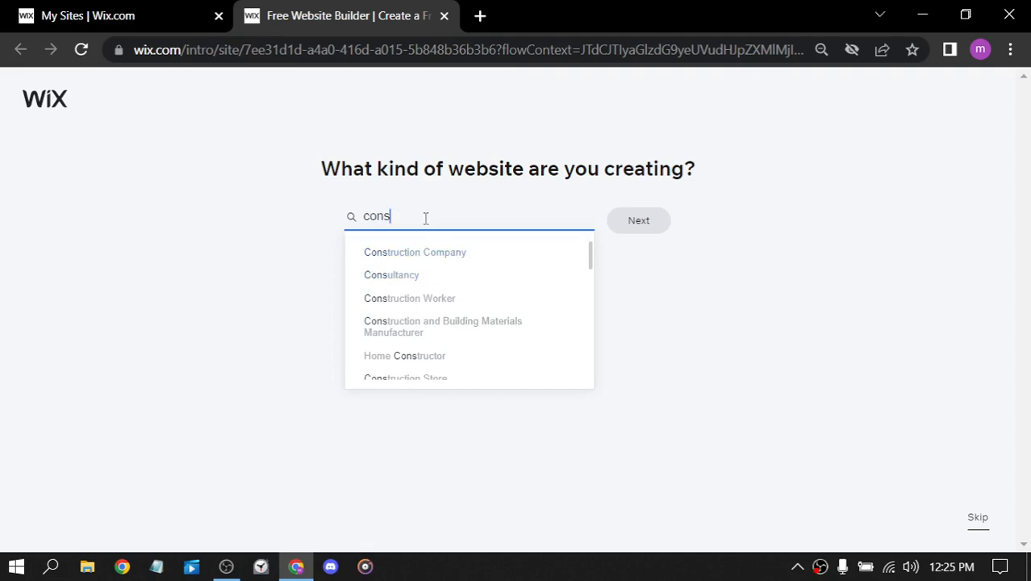
text(u)
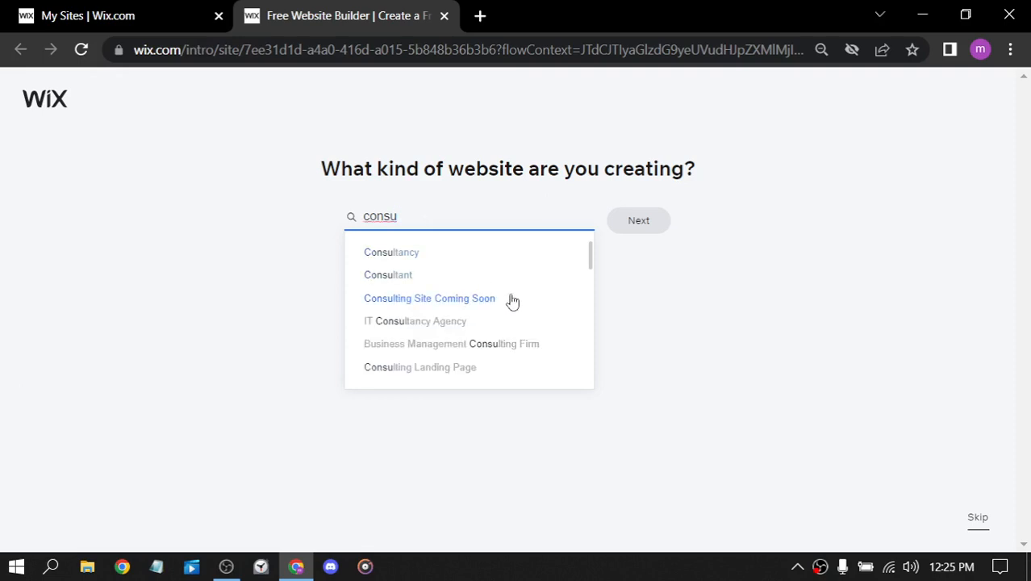
scroll(461, 368, down, 2)
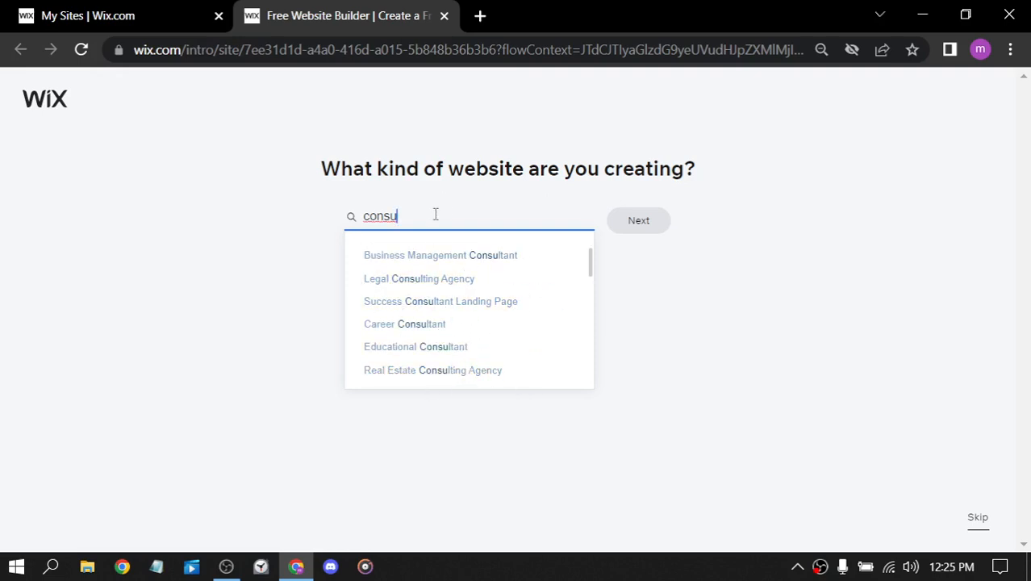
text(l)
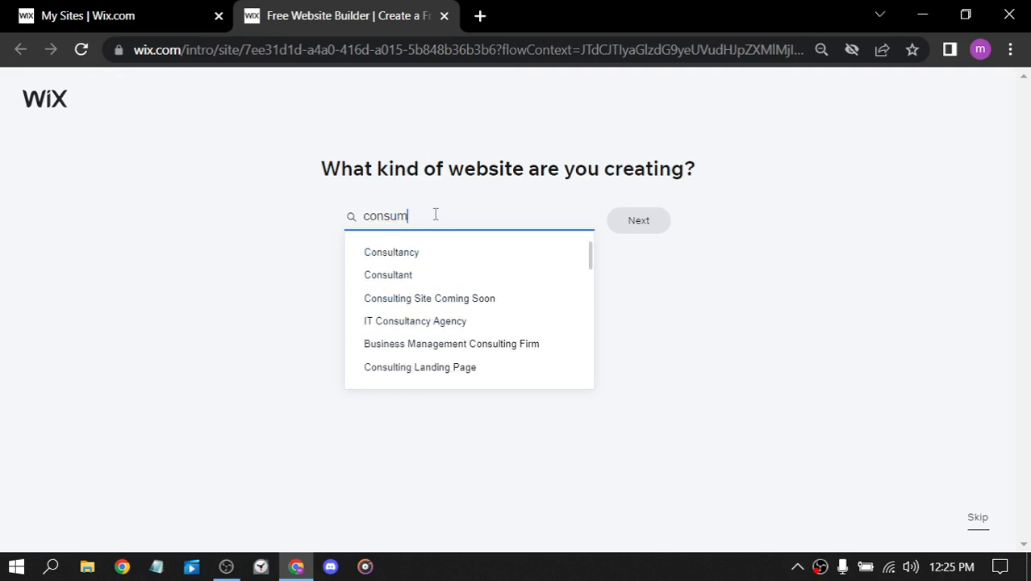
text(ting)
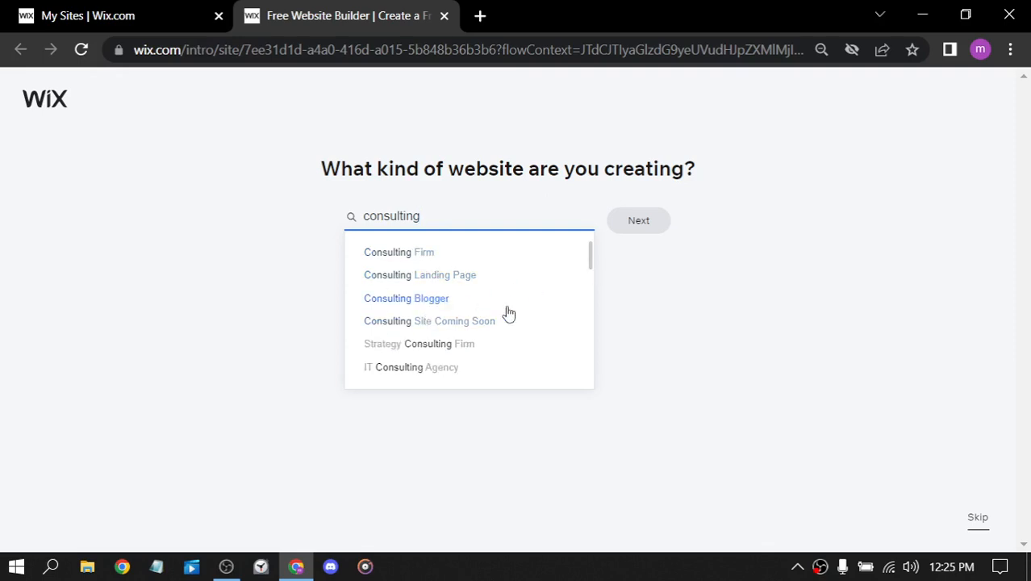
scroll(492, 332, down, 2)
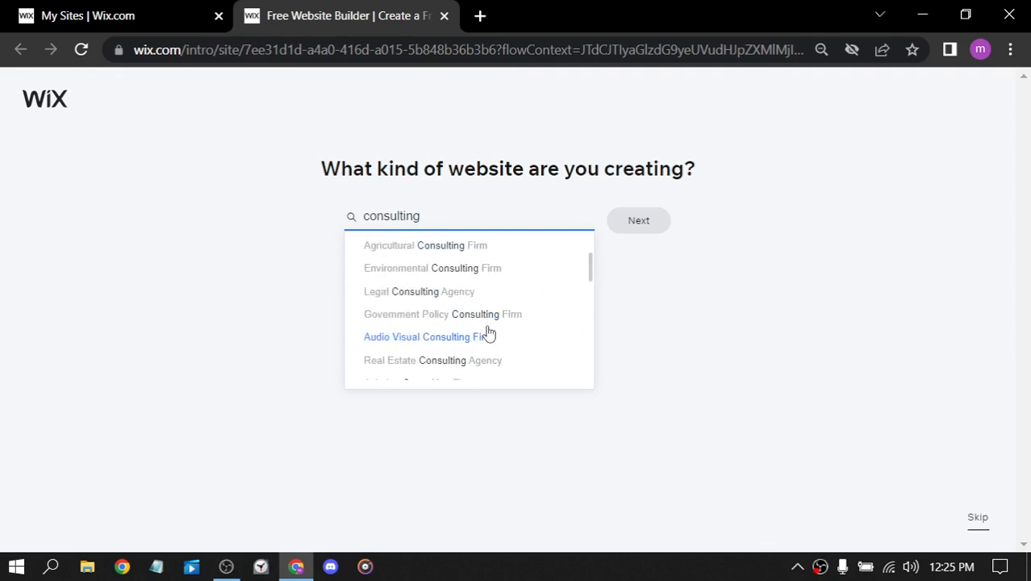
scroll(489, 332, down, 1)
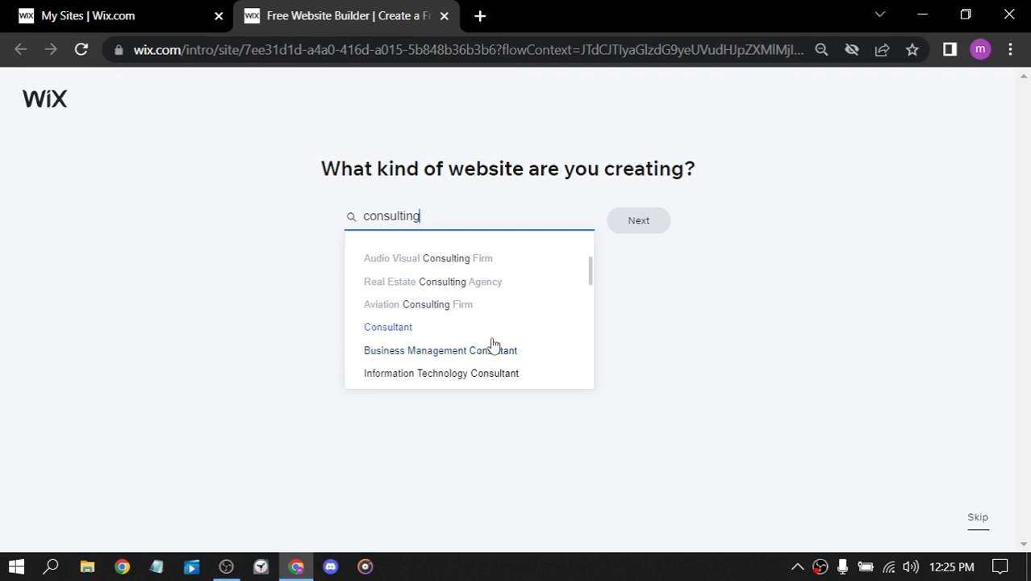
scroll(491, 346, down, 2)
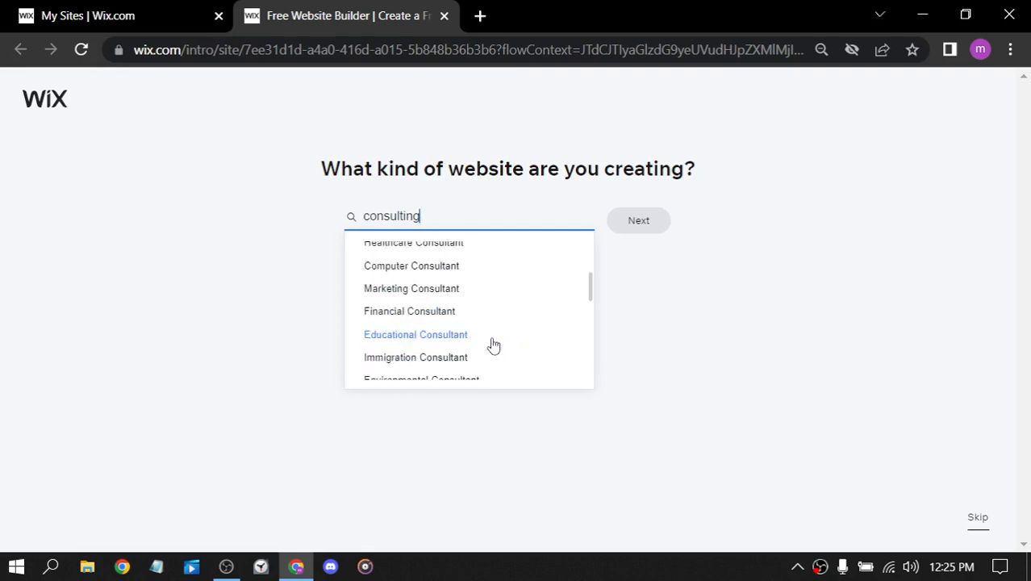
scroll(491, 346, up, 3)
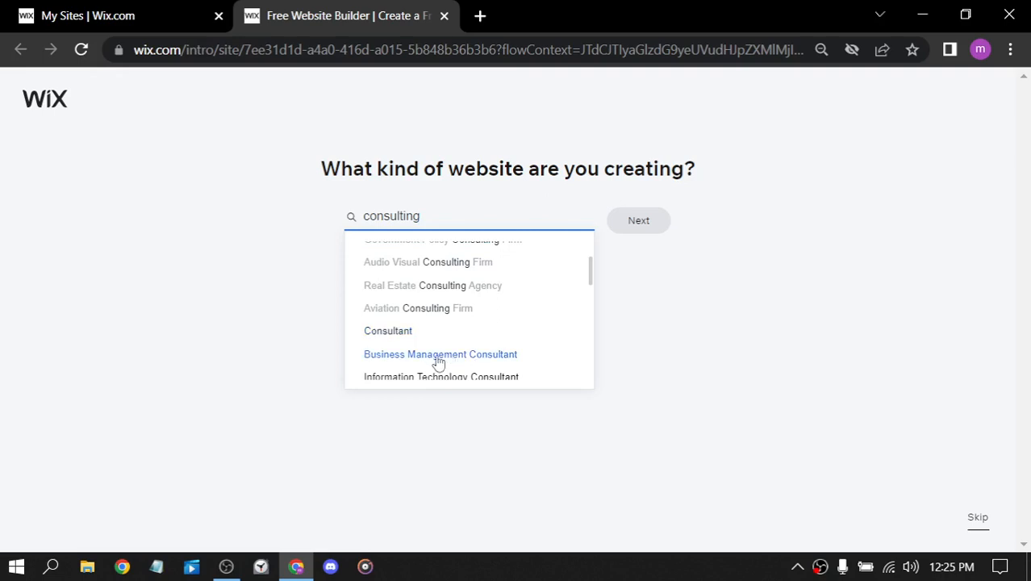
click(438, 356)
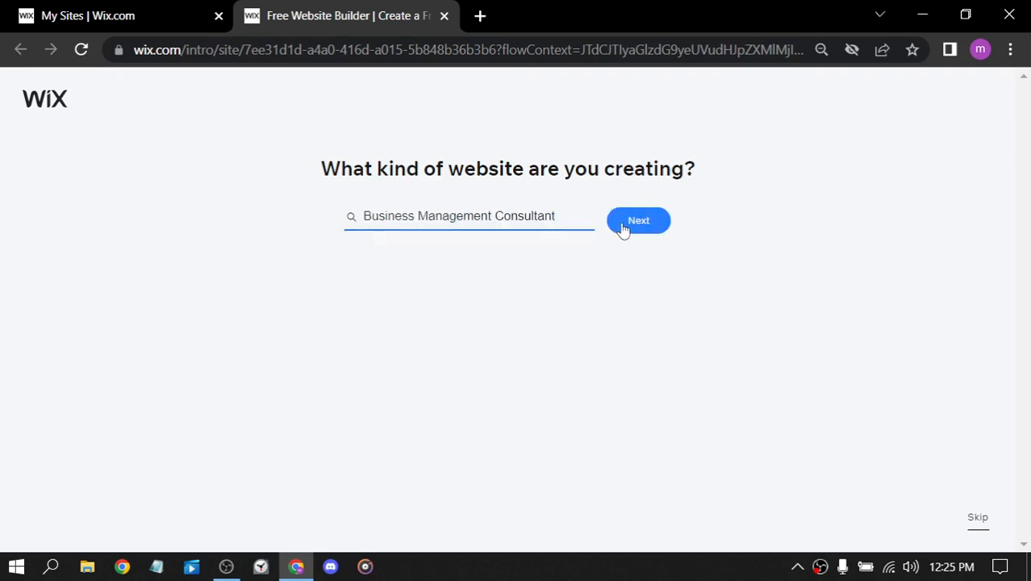
click(647, 228)
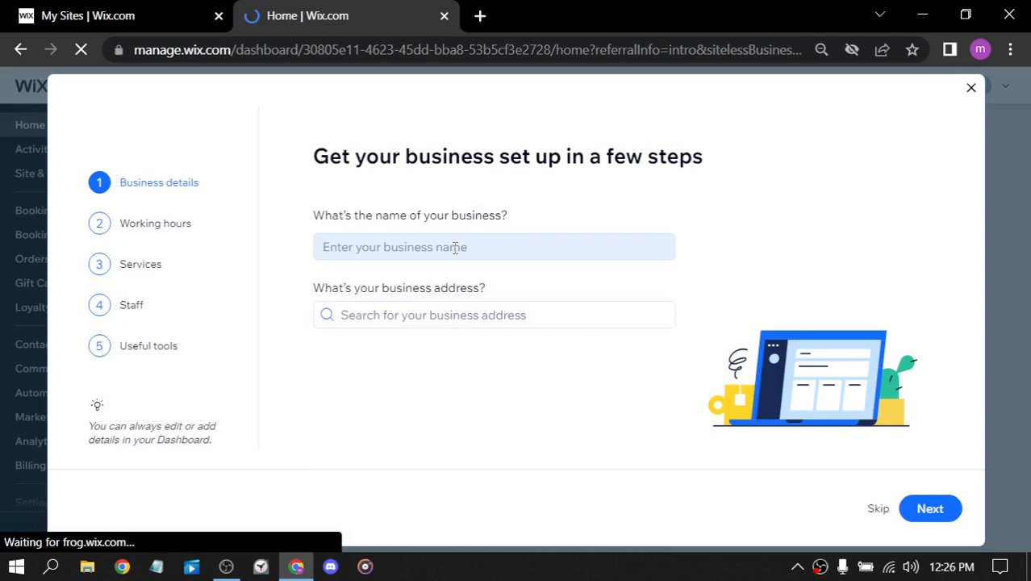
Enter 'madara' as the business name and keep the default GMT+00:00 Casablanca working hours
click(455, 248)
text(mad)
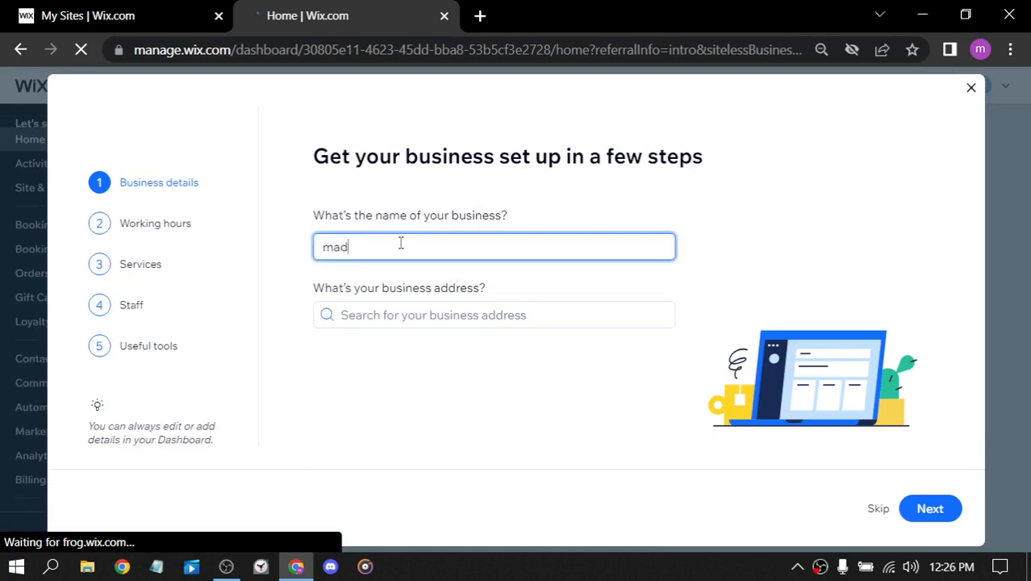
text(ara)
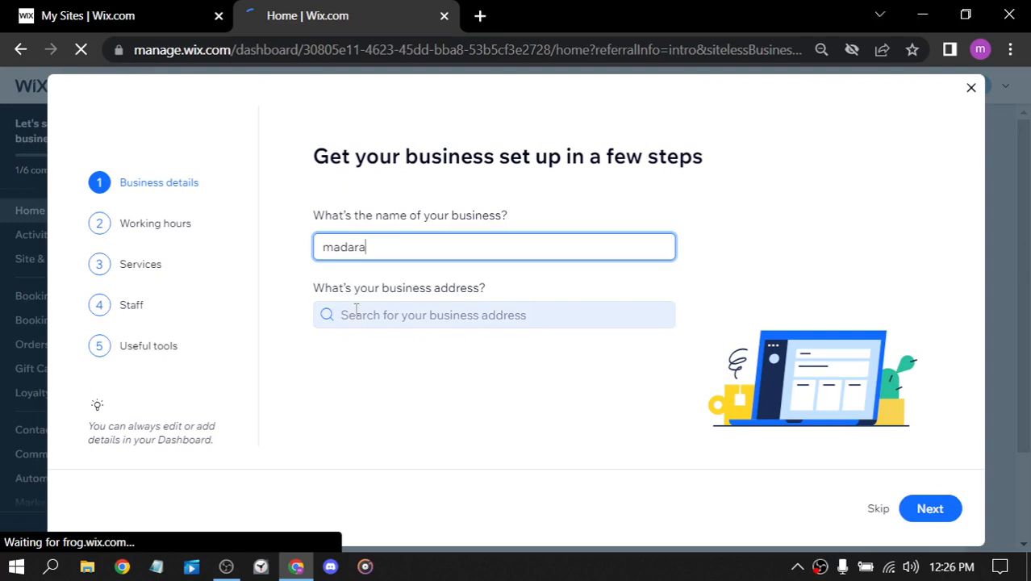
click(920, 510)
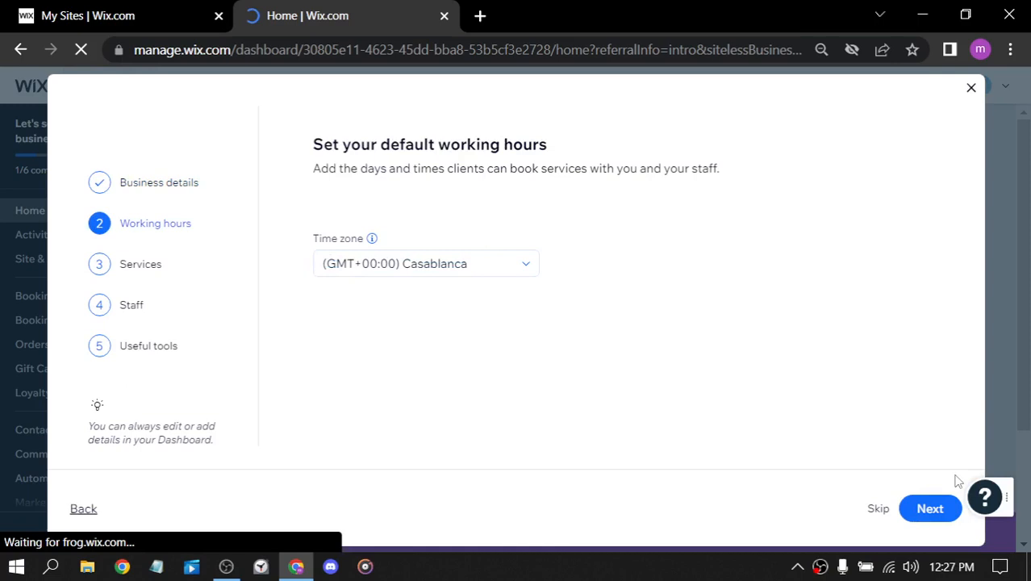
click(925, 516)
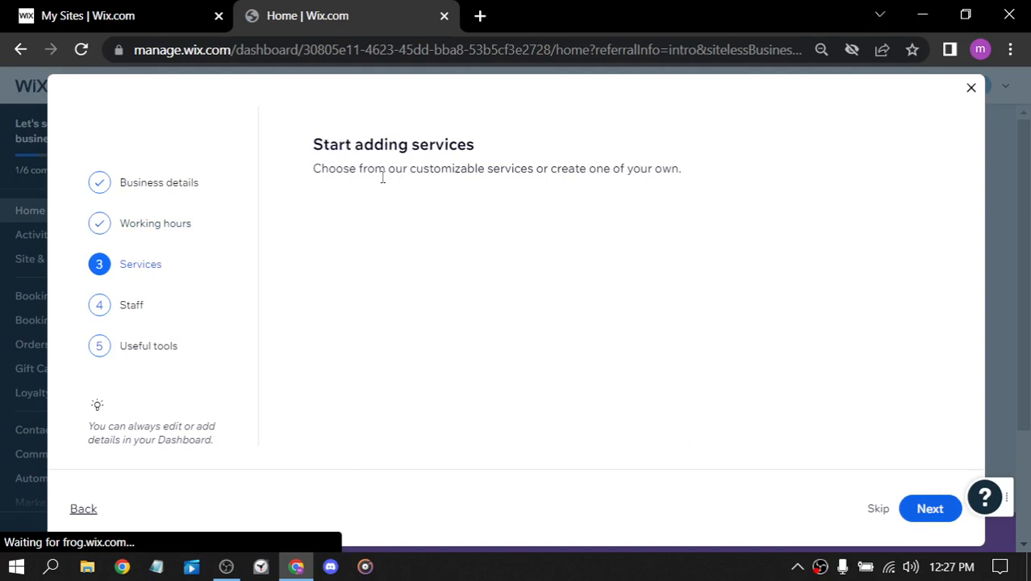
drag(313, 169, 666, 174)
Add Listing Appointment as the only service and proceed to the staff step
click(633, 216)
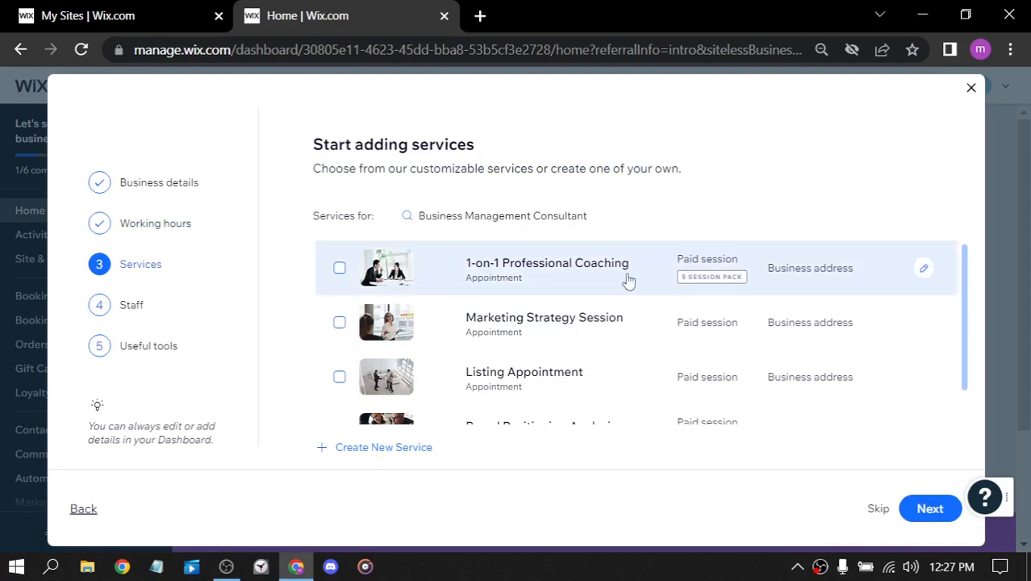
scroll(629, 280, down, 1)
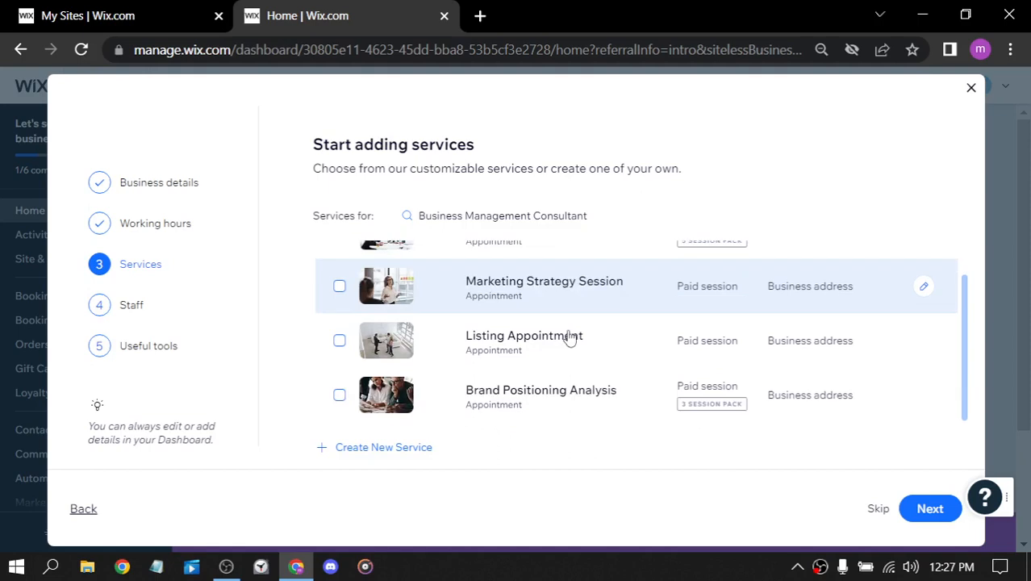
scroll(549, 338, up, 1)
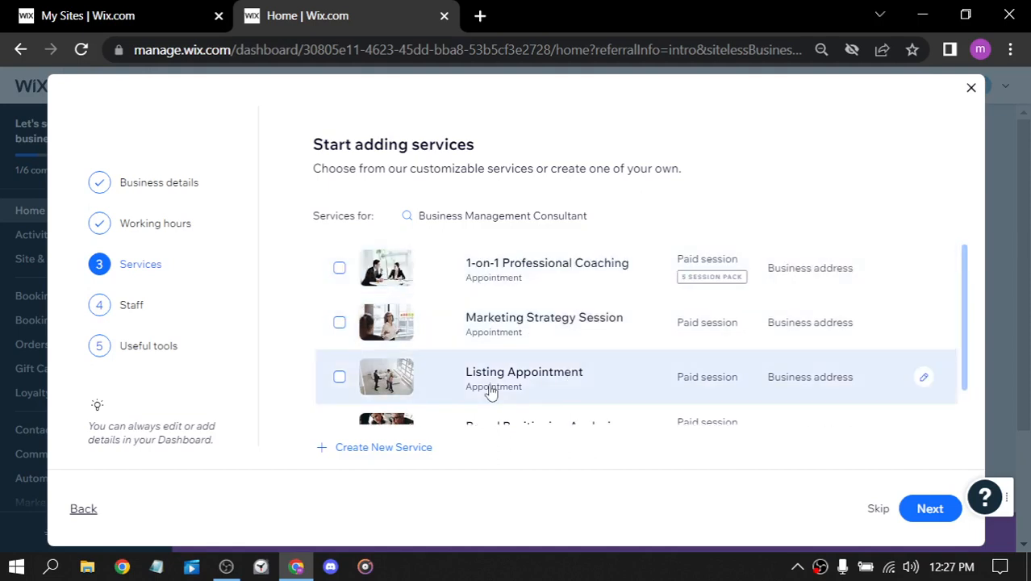
scroll(525, 379, down, 1)
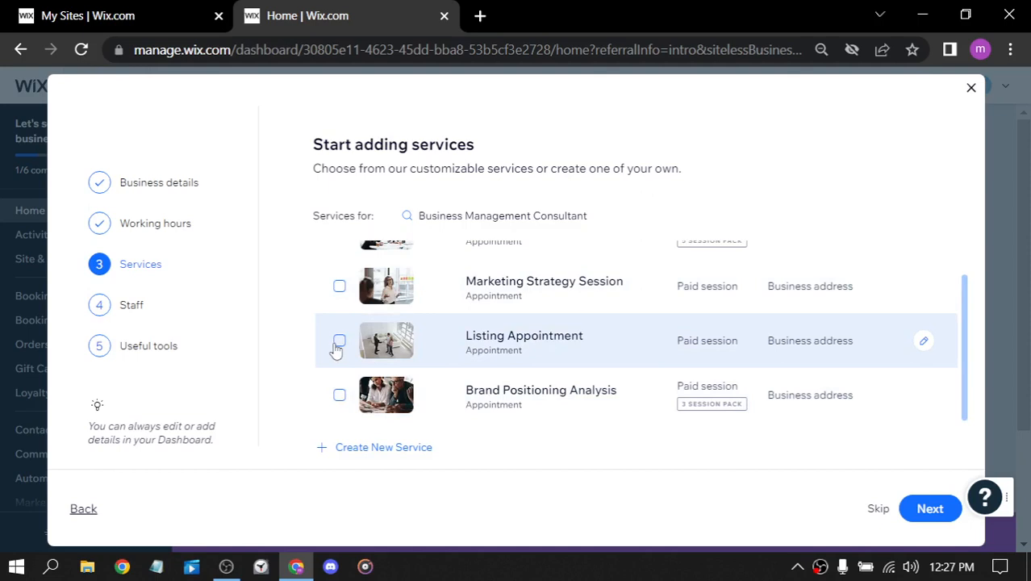
click(339, 342)
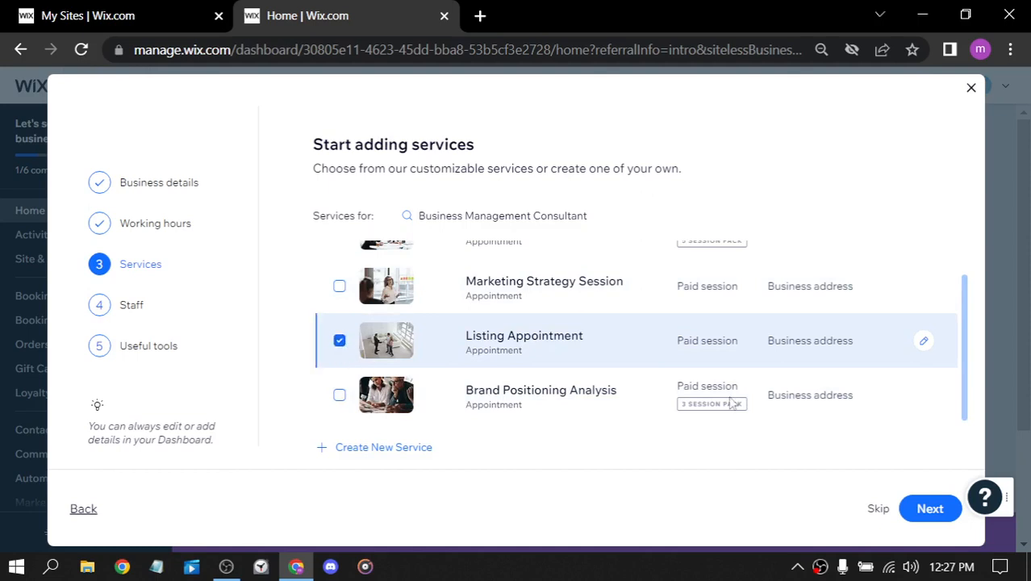
click(926, 512)
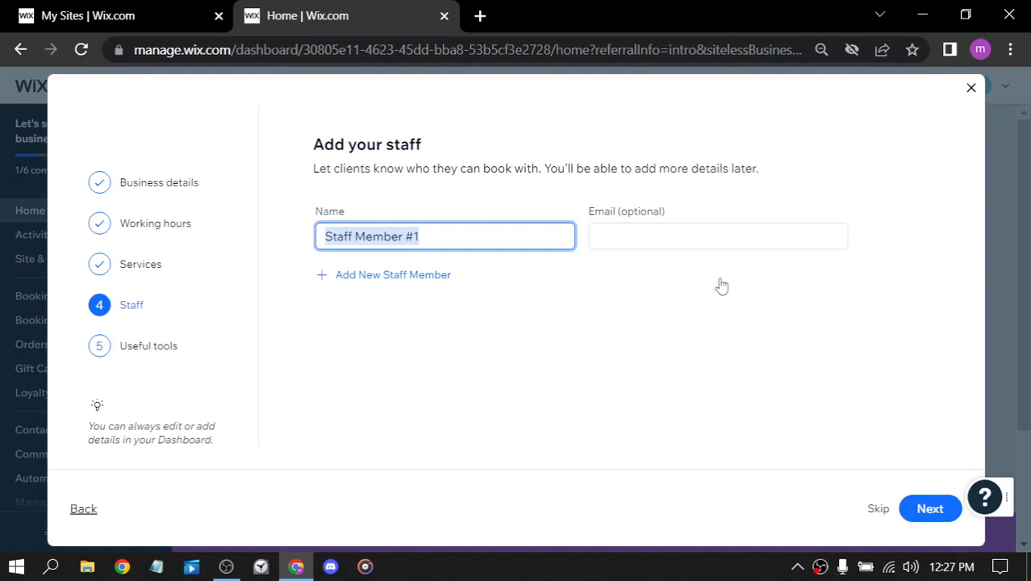
Add a staff member named 'manager' with their e-mail address
click(696, 235)
text(0000000000000000000000000000)
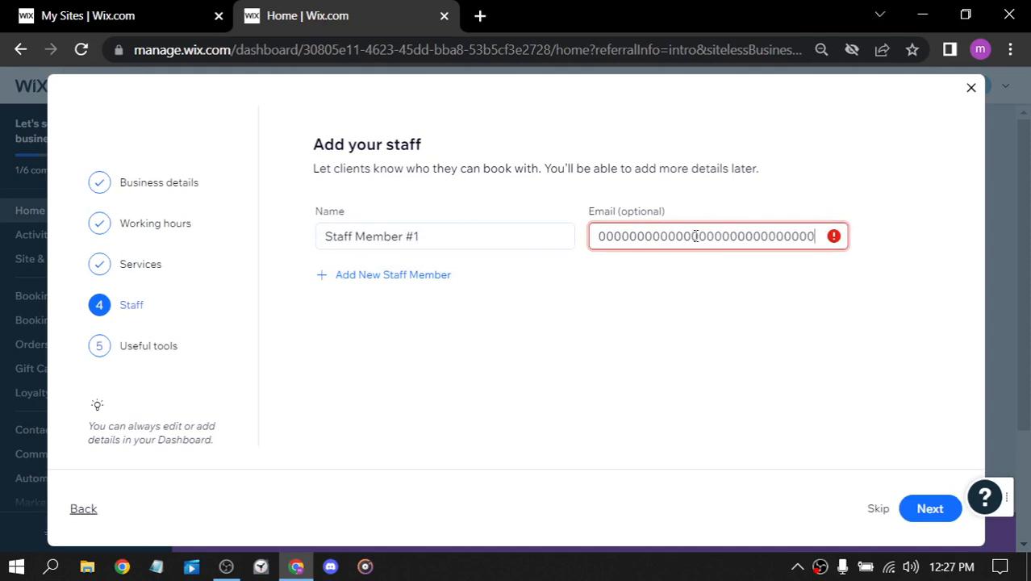
key(BackSpace)
key(BackSpace)
text(@g)
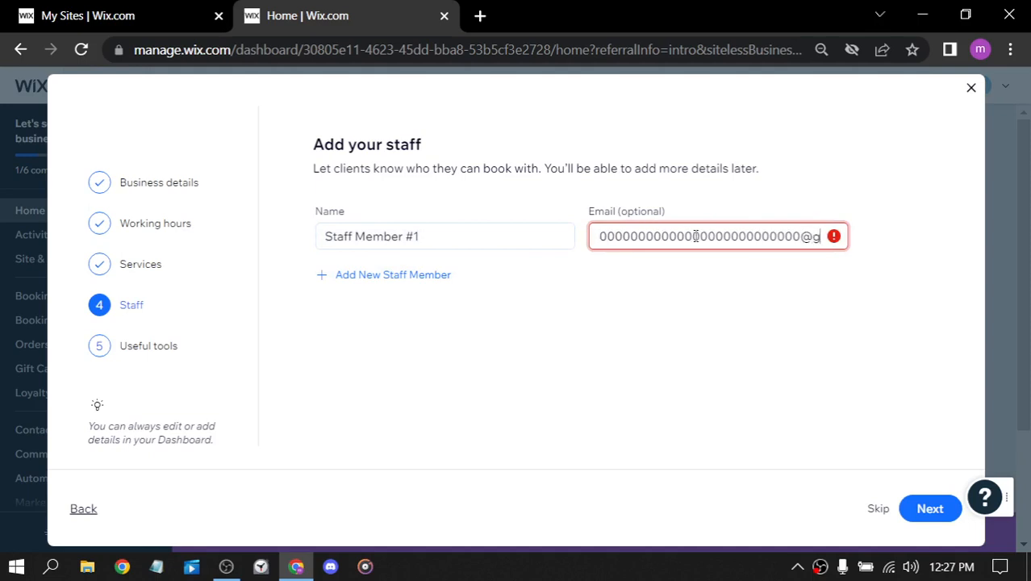
text(mail)
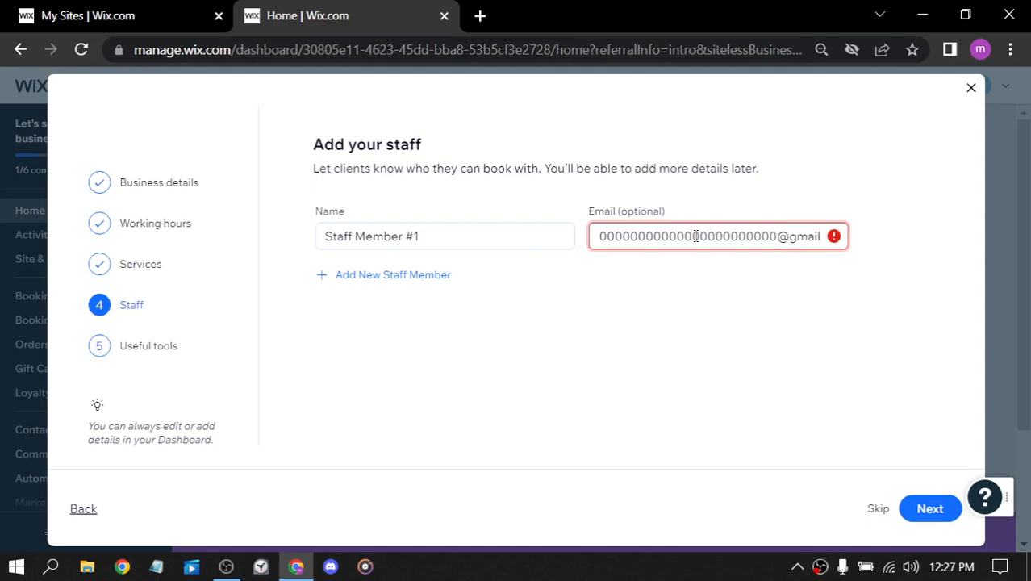
text(.com)
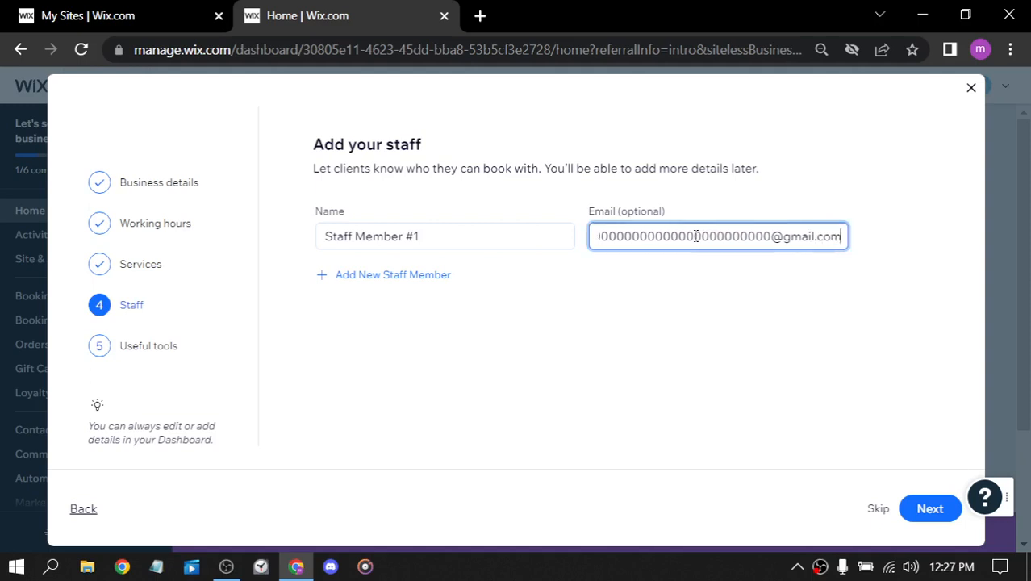
drag(368, 242, 215, 239)
drag(215, 240, 370, 227)
click(497, 299)
click(420, 236)
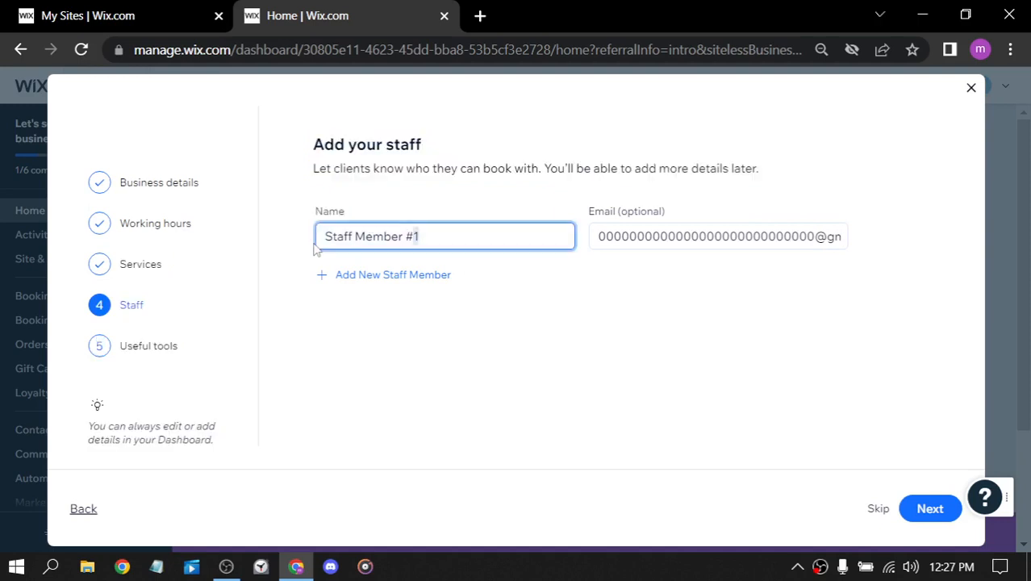
drag(418, 236, 327, 234)
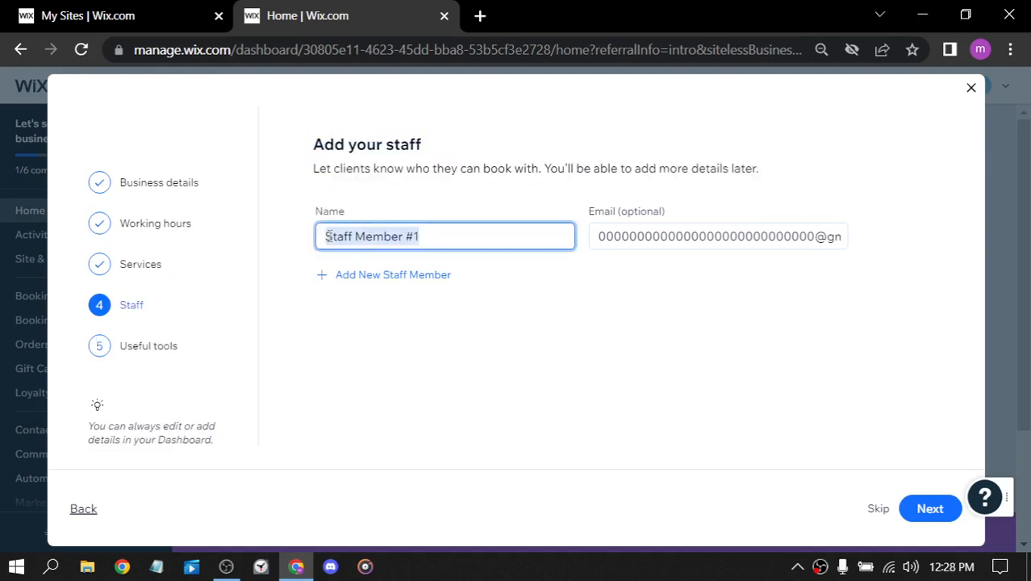
text(ma)
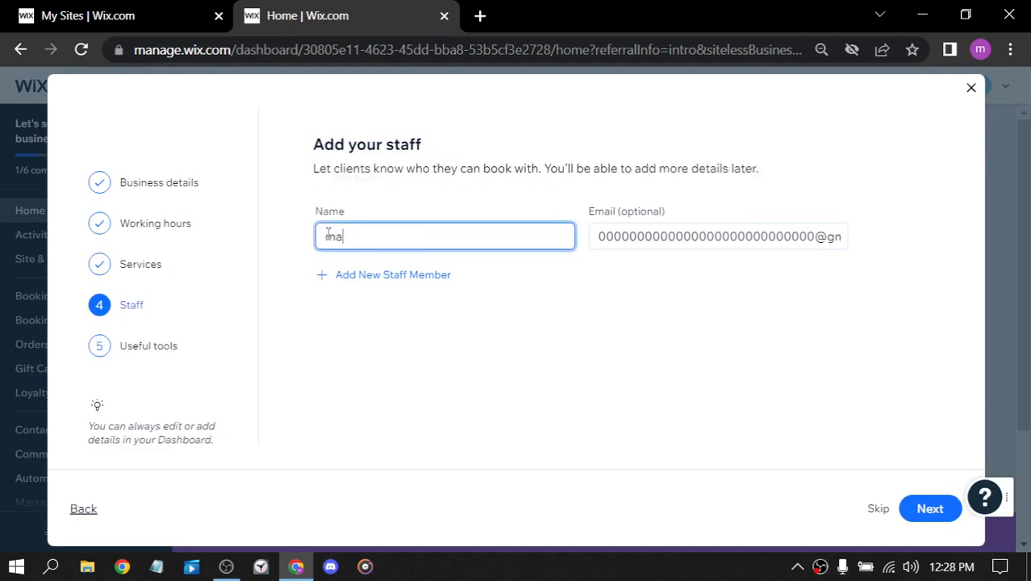
text(nager)
click(921, 516)
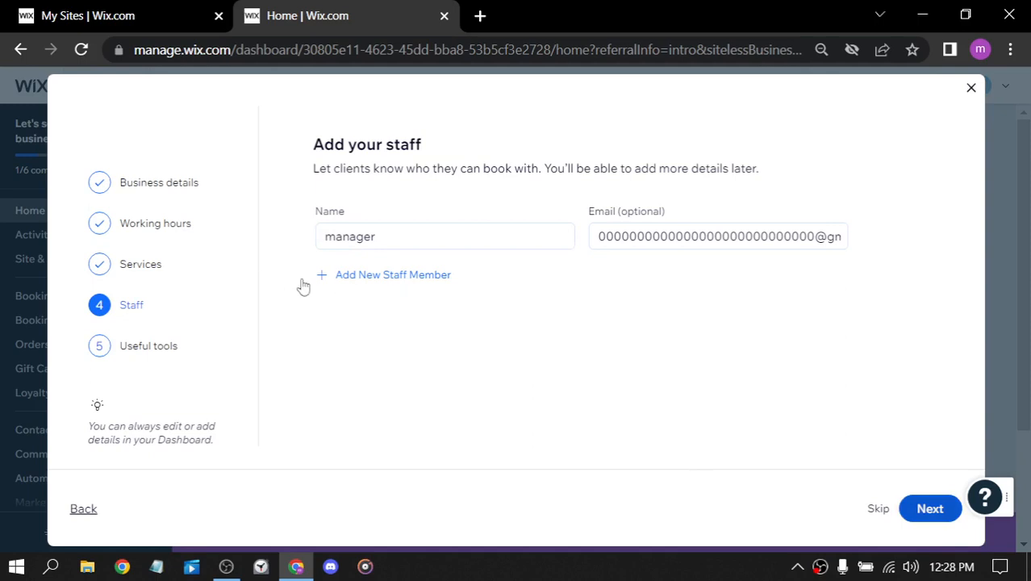
Choose Accept online payments as a useful tool and finish the setup questions
drag(321, 137, 702, 150)
click(702, 150)
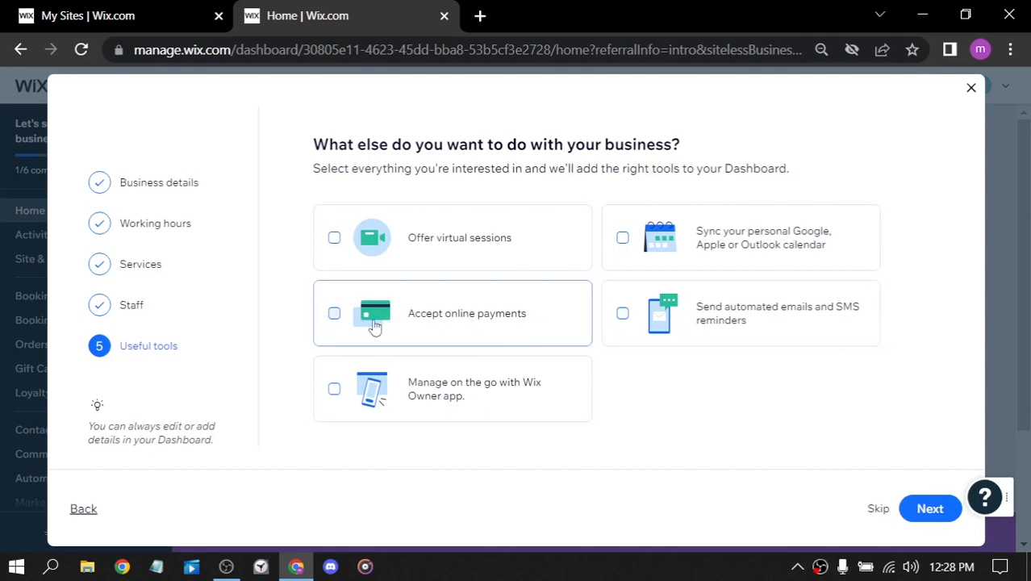
click(335, 319)
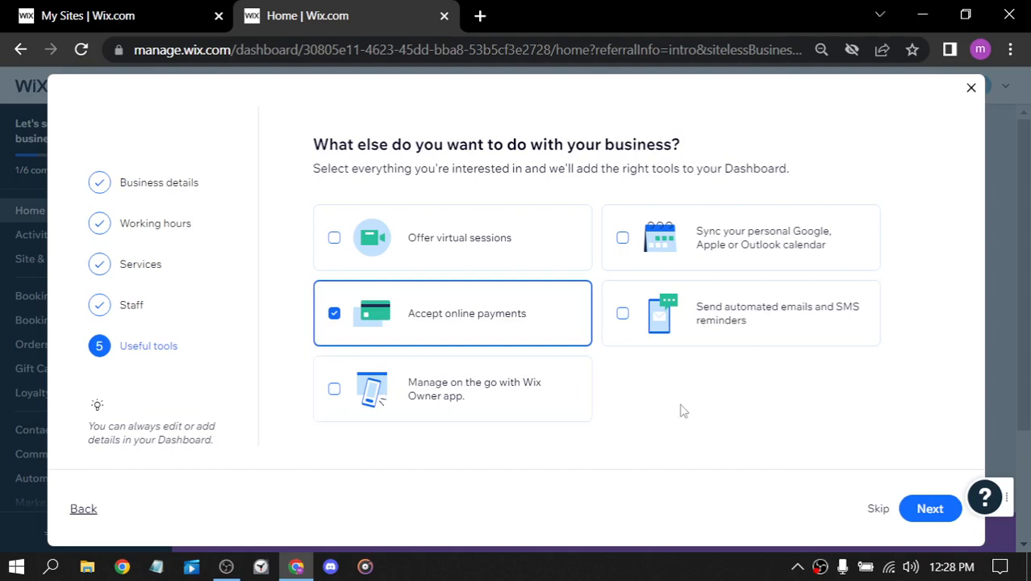
click(928, 510)
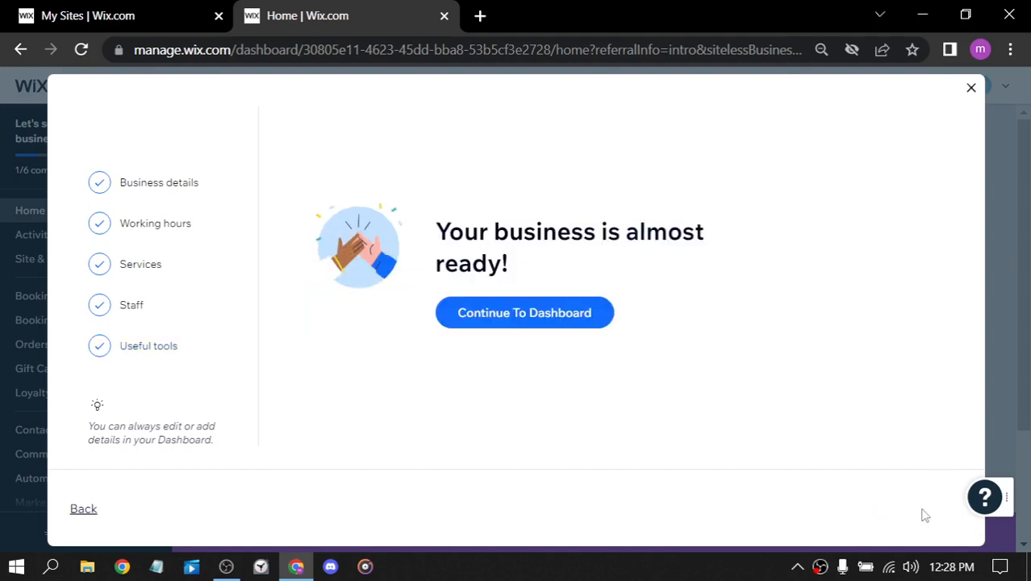
Continue from the completed setup wizard to the site dashboard
click(536, 323)
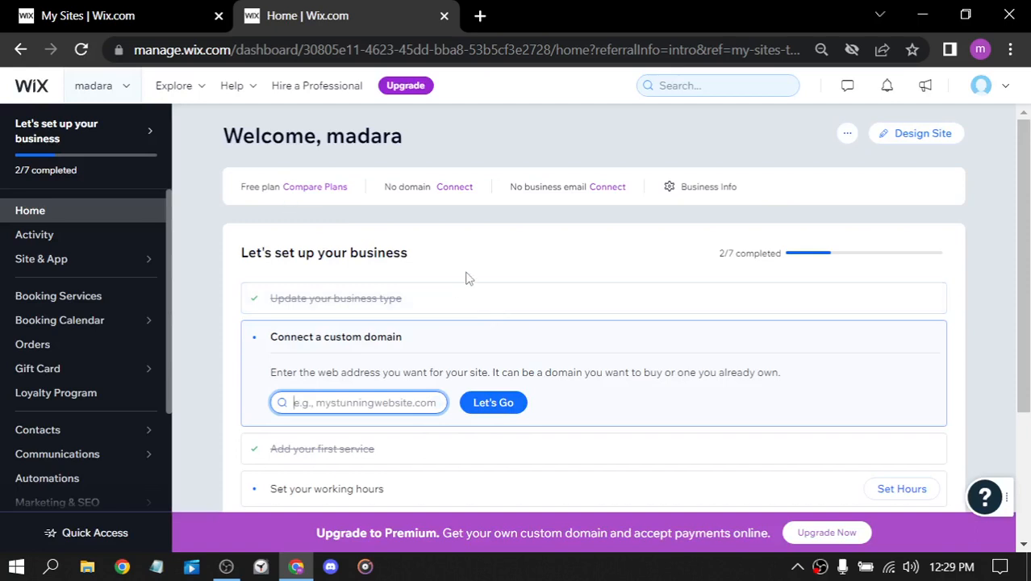
Save Monday–Friday working hours of 10:00 AM to 6:00 PM from the setup checklist
scroll(476, 264, down, 3)
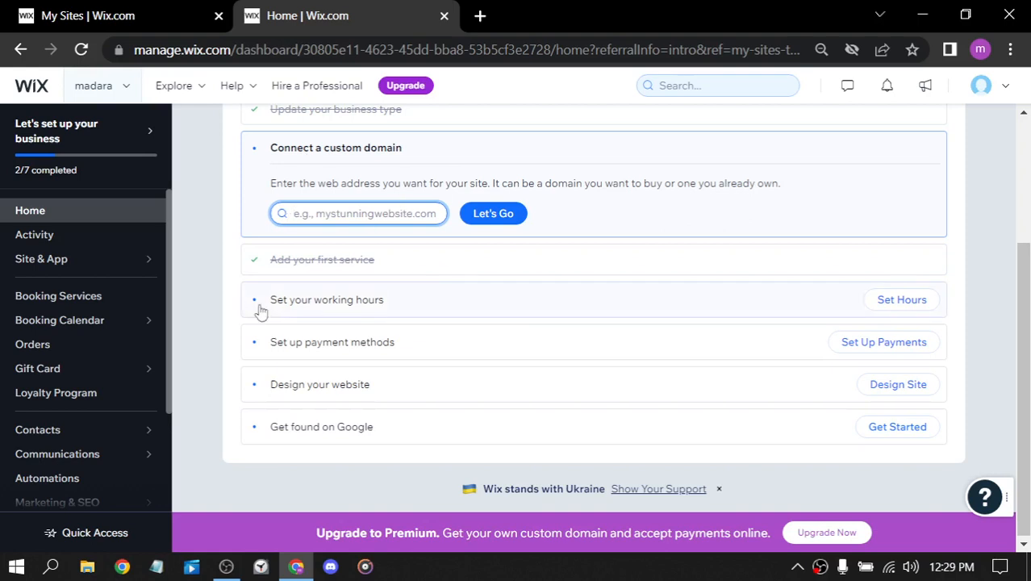
drag(261, 312, 407, 316)
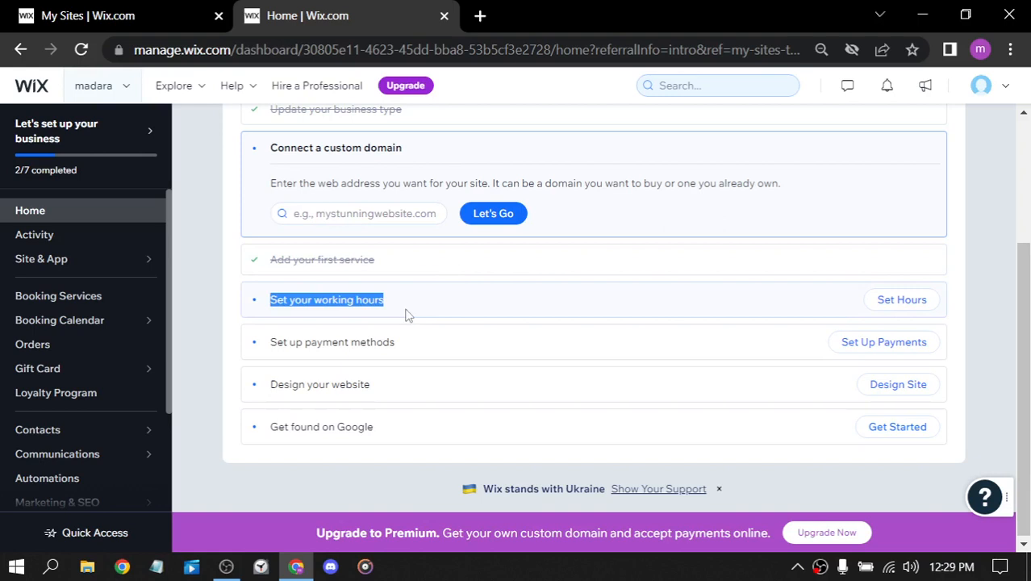
click(405, 309)
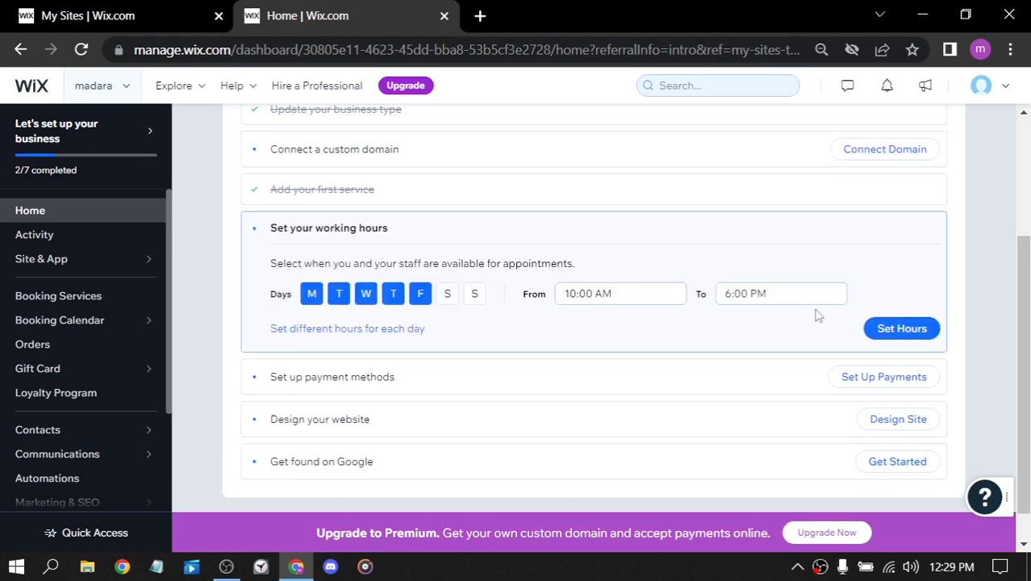
click(908, 333)
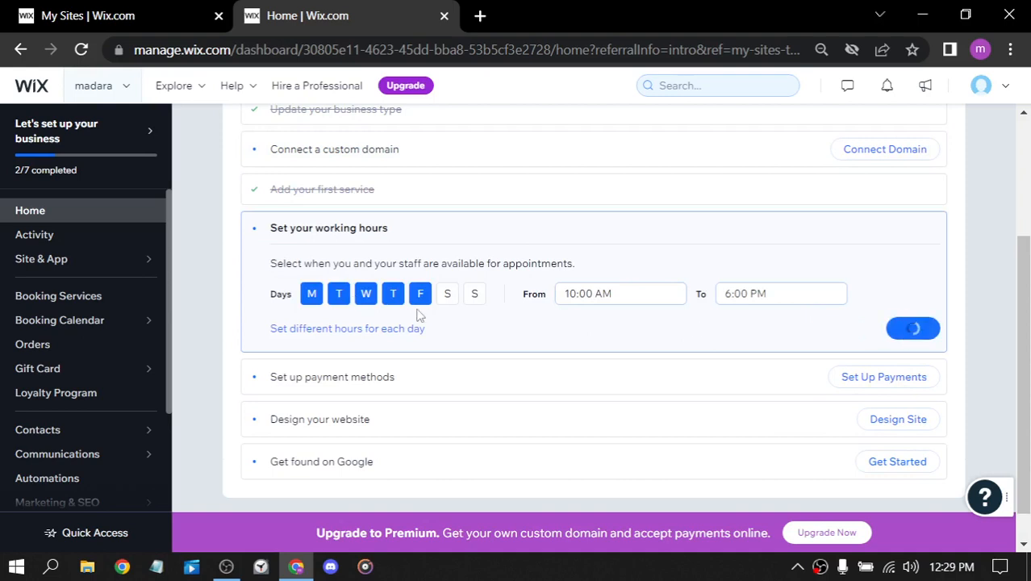
scroll(484, 323, down, 1)
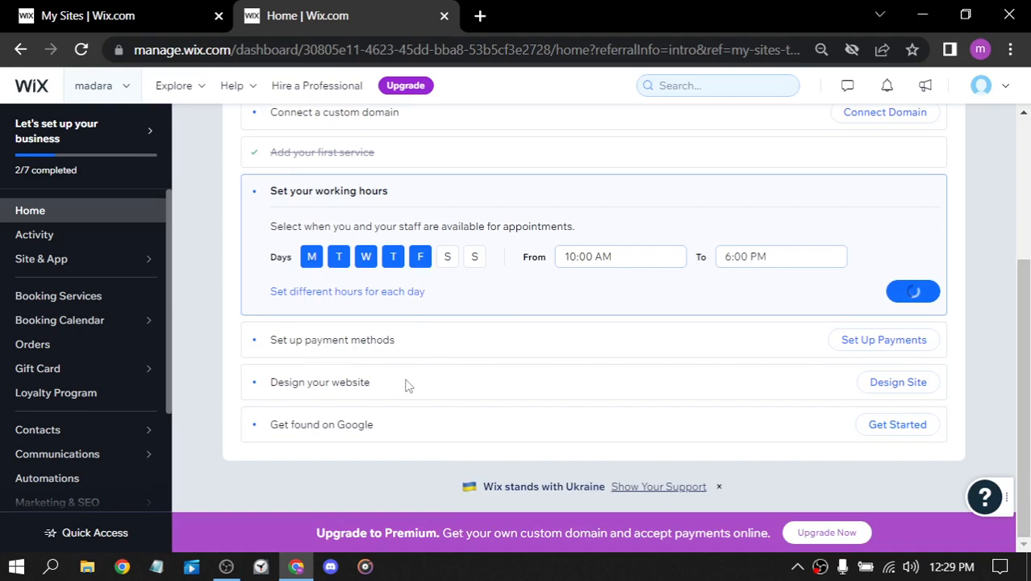
scroll(501, 359, up, 1)
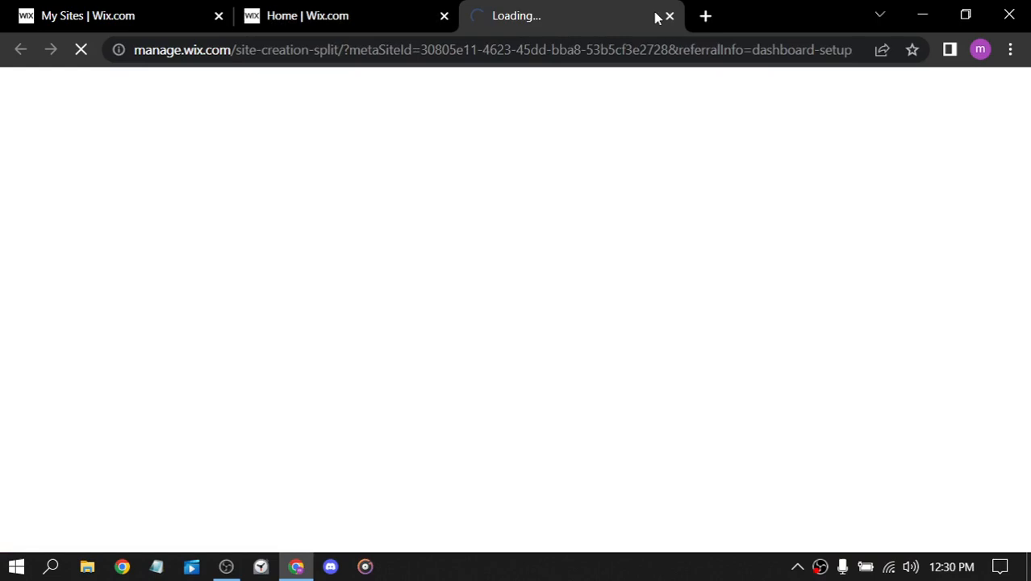
Close the stalled tab and launch Design Site from the 'Design your website' checklist row
click(670, 16)
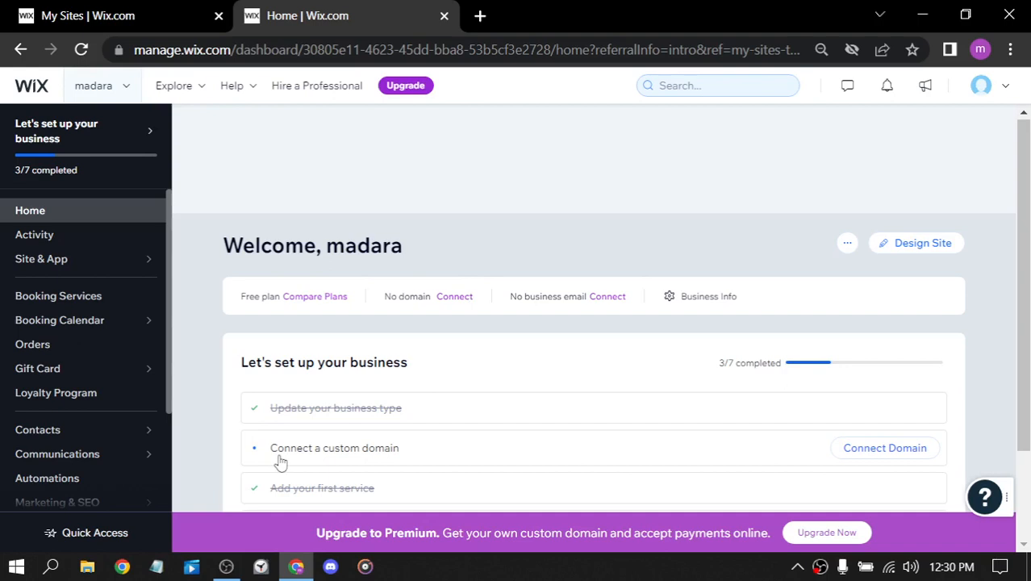
scroll(281, 462, down, 3)
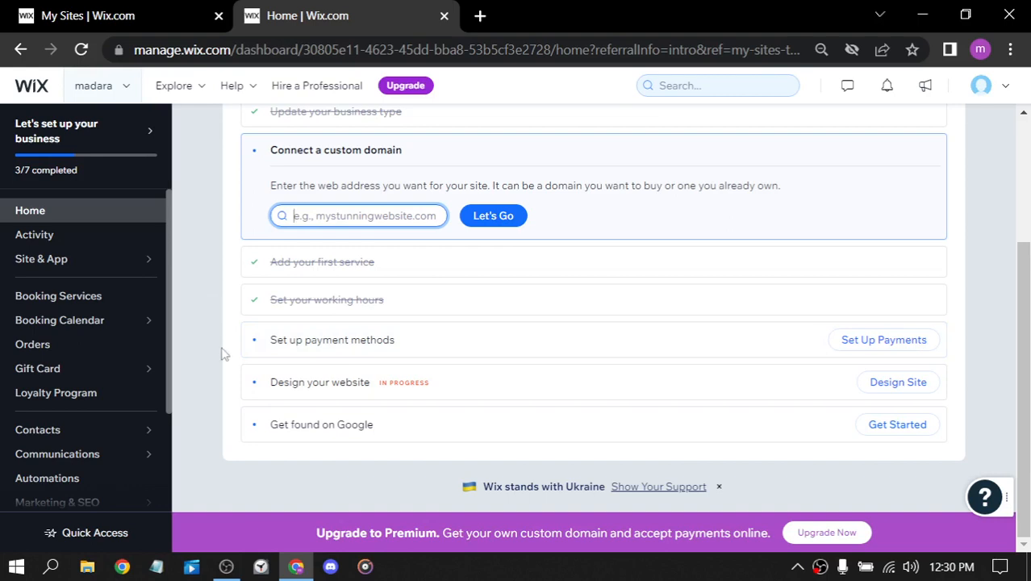
click(898, 382)
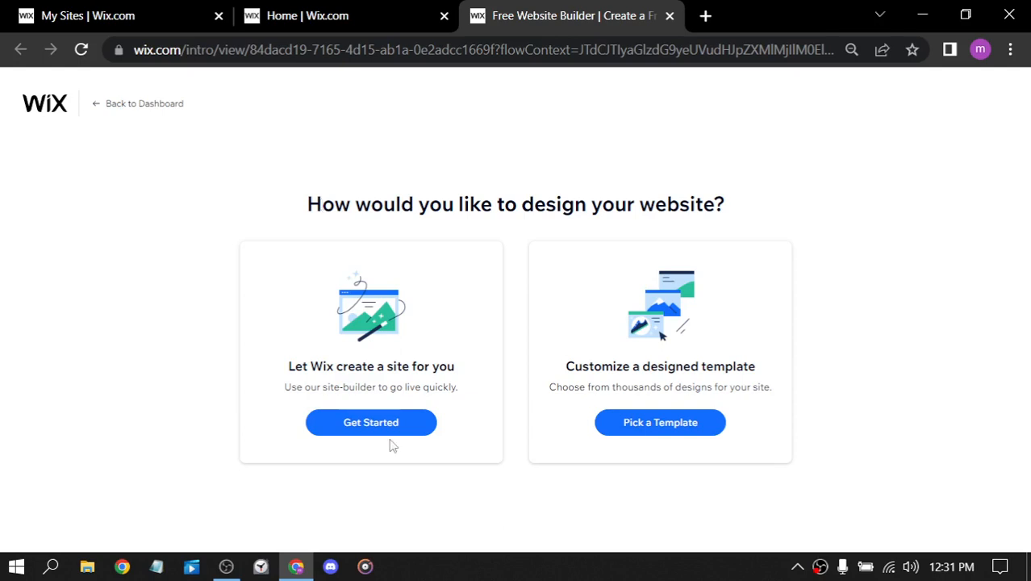
Pick 'Let Wix create a site for you' to have Wix build the site
click(373, 423)
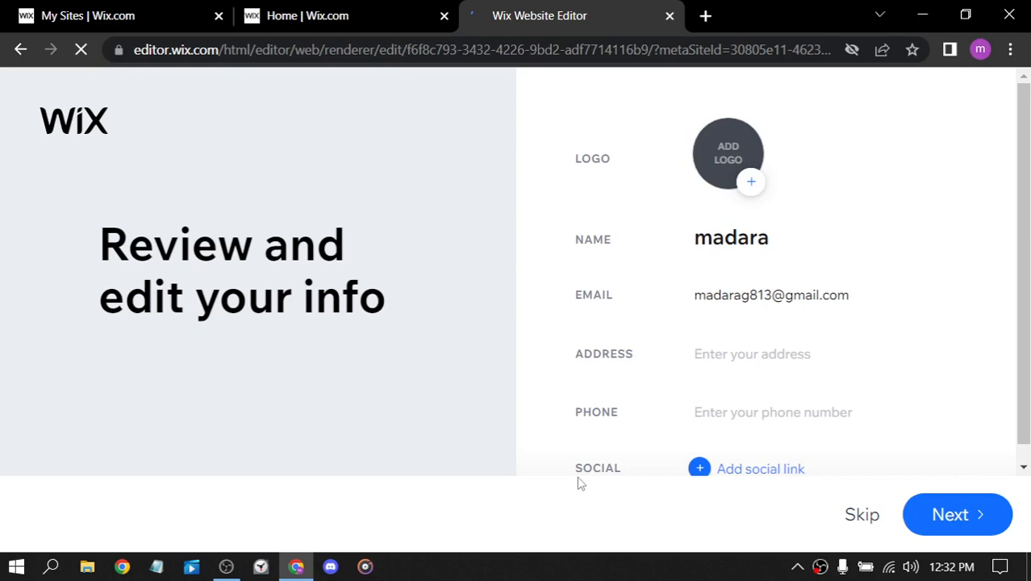
Accept the prefilled business info for madara and move on to theme selection
click(955, 517)
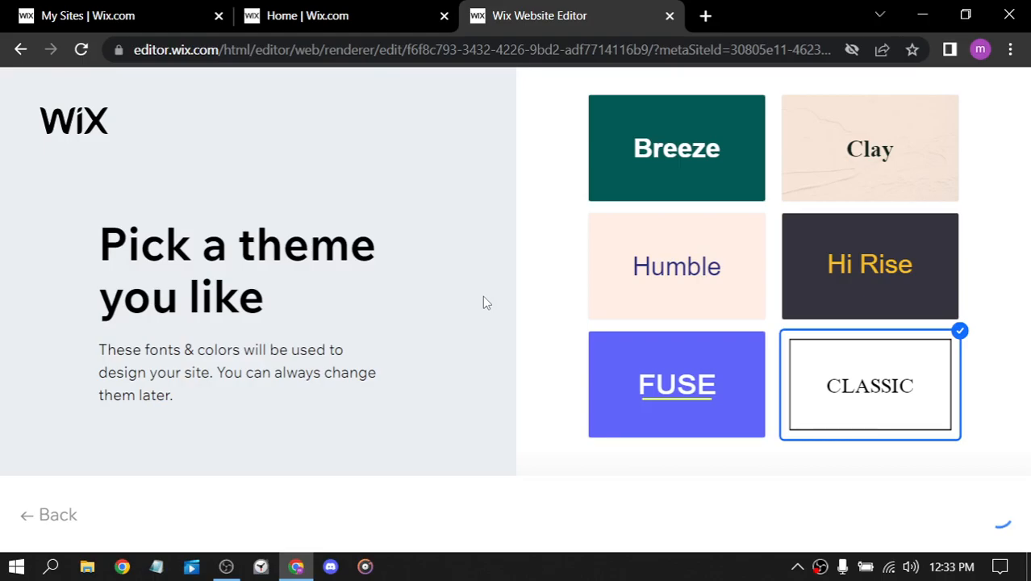
Keep Classic as the site's theme and move on to the design-options page
click(226, 566)
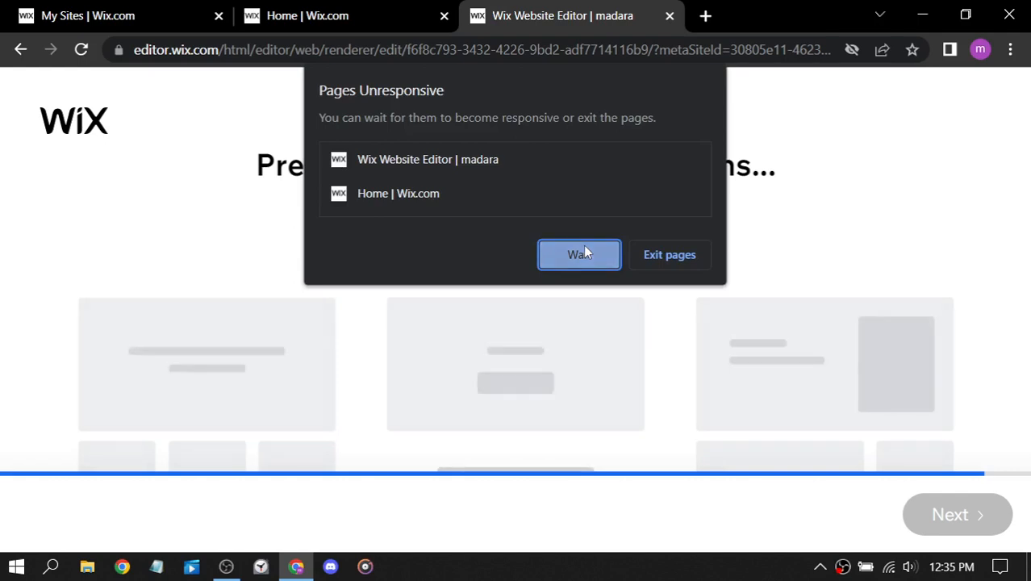
Choose Wait in Chrome's Pages Unresponsive dialog so Wix can keep preparing homepage designs
click(583, 253)
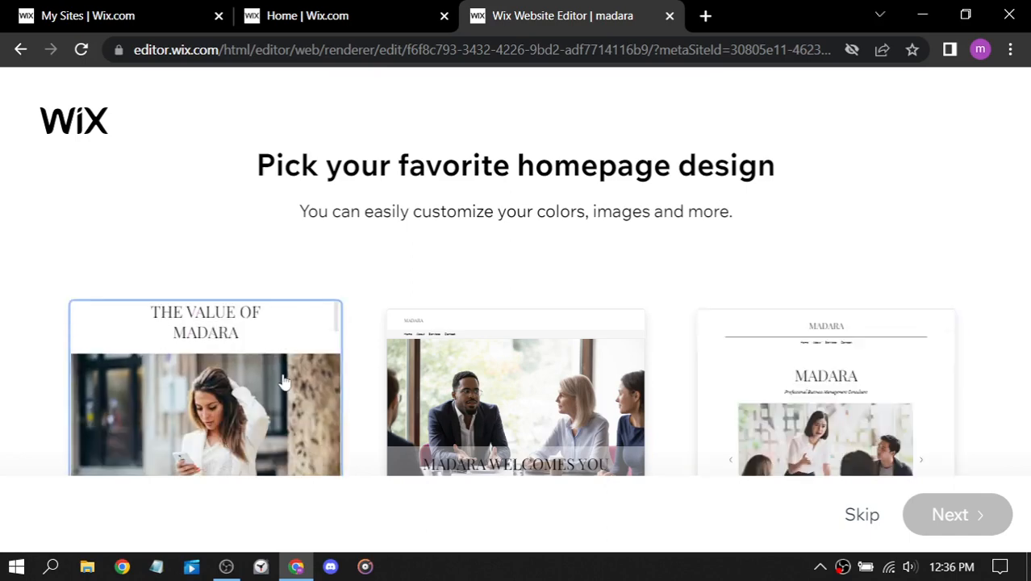
Select the 'THE VALUE OF MADARA' homepage design and continue with it
click(284, 382)
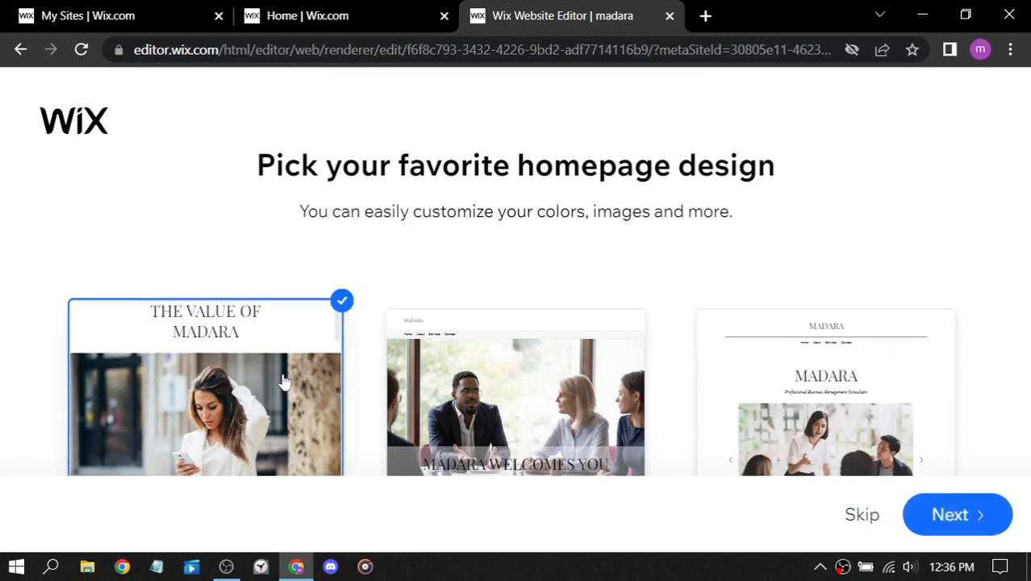
click(949, 515)
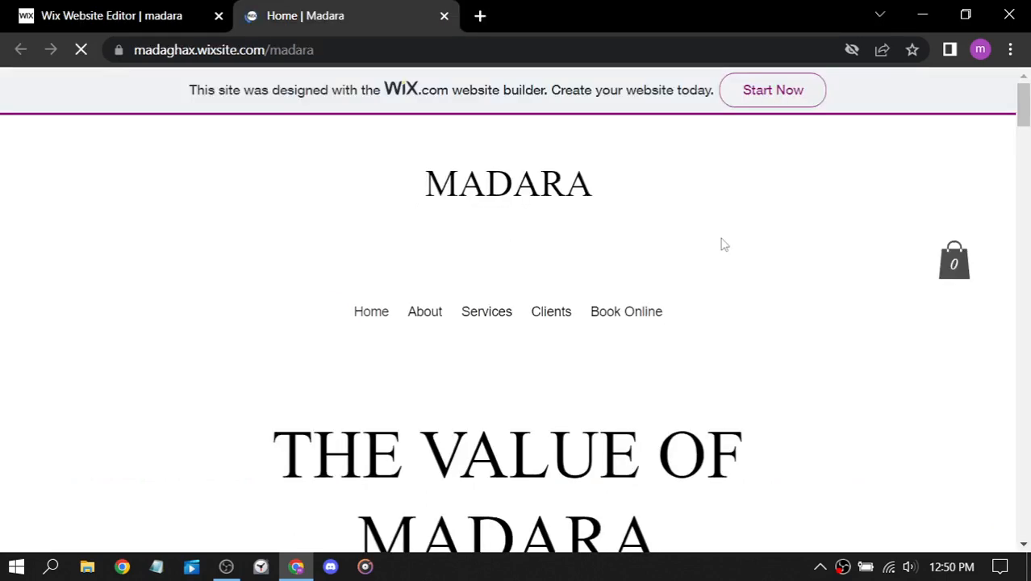
Scroll the live site past the Listing Appointment card, testimonials and CONTACT ME form to the footer, then back up
scroll(724, 245, down, 5)
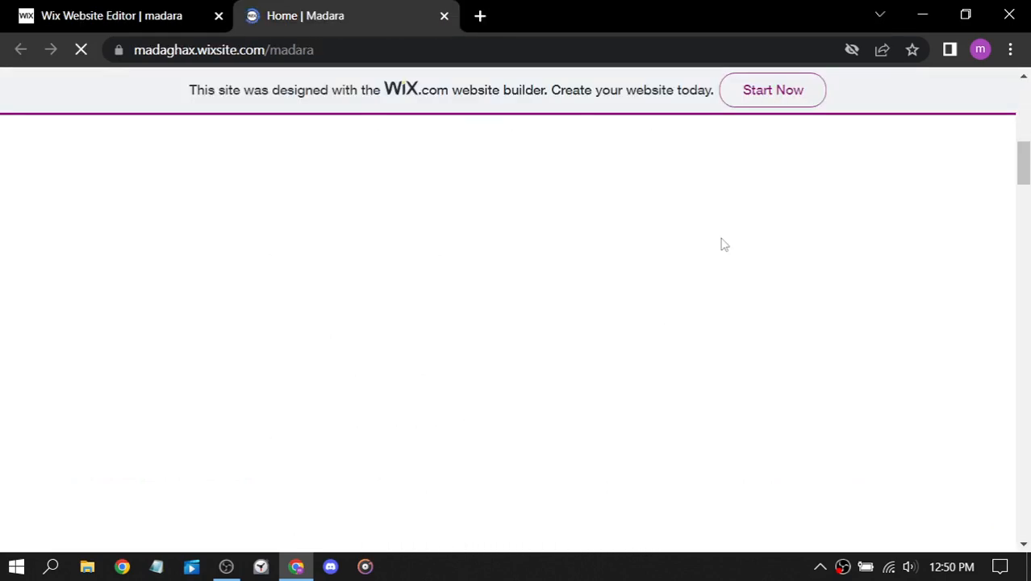
scroll(724, 245, up, 5)
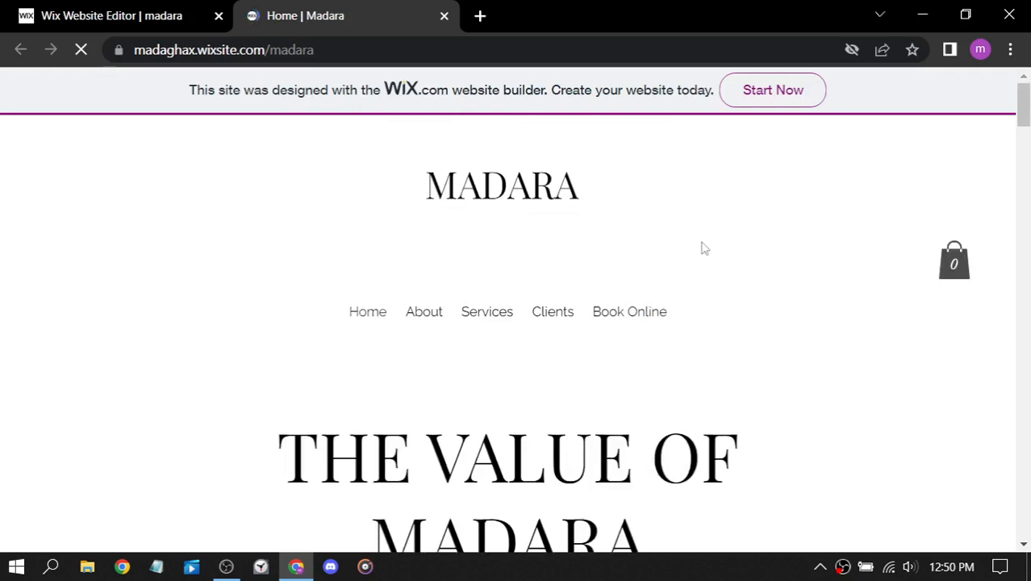
scroll(708, 224, down, 4)
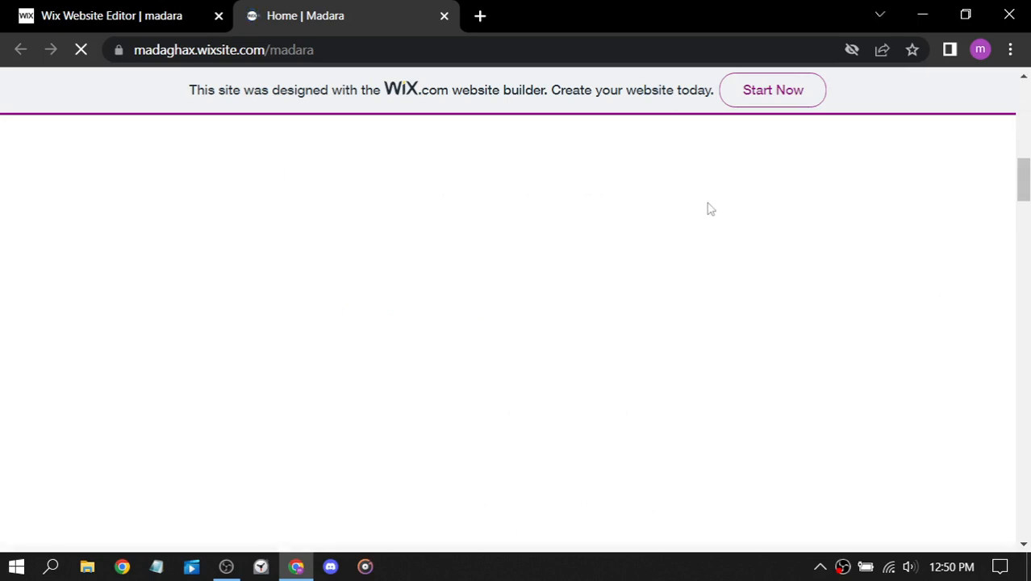
scroll(709, 206, down, 3)
scroll(710, 200, down, 5)
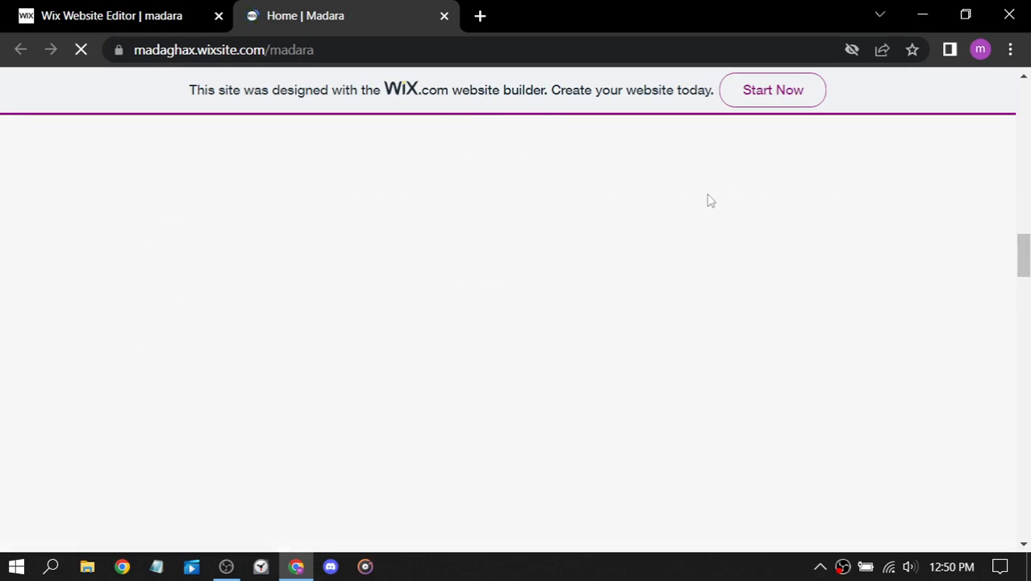
scroll(710, 200, down, 10)
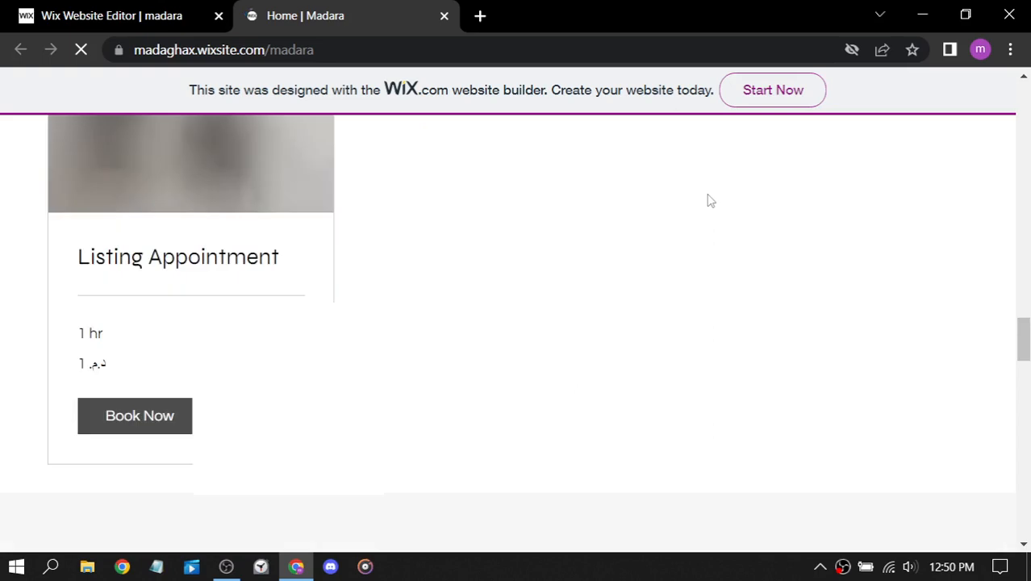
scroll(710, 200, down, 1)
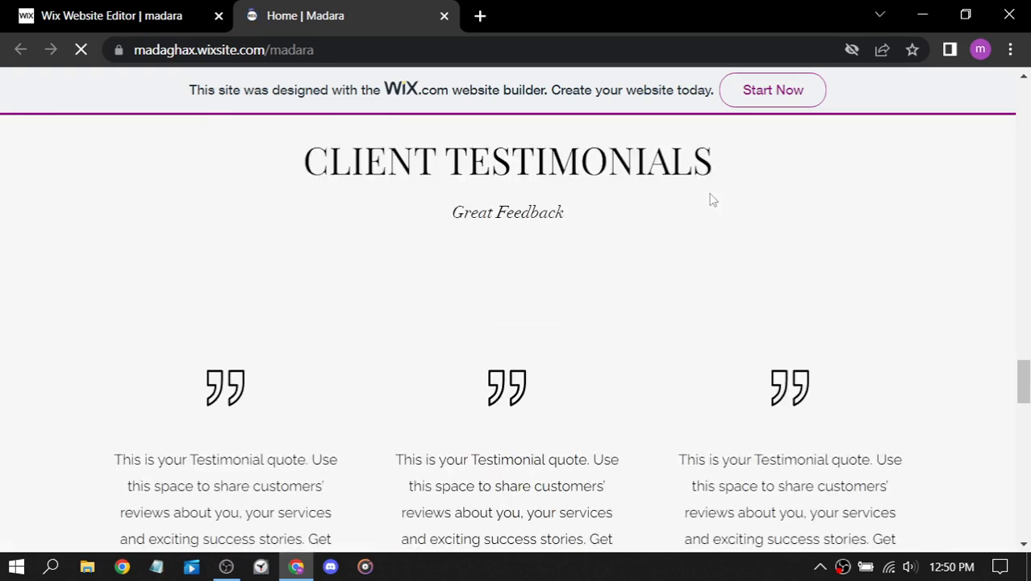
scroll(710, 201, down, 2)
scroll(710, 201, down, 8)
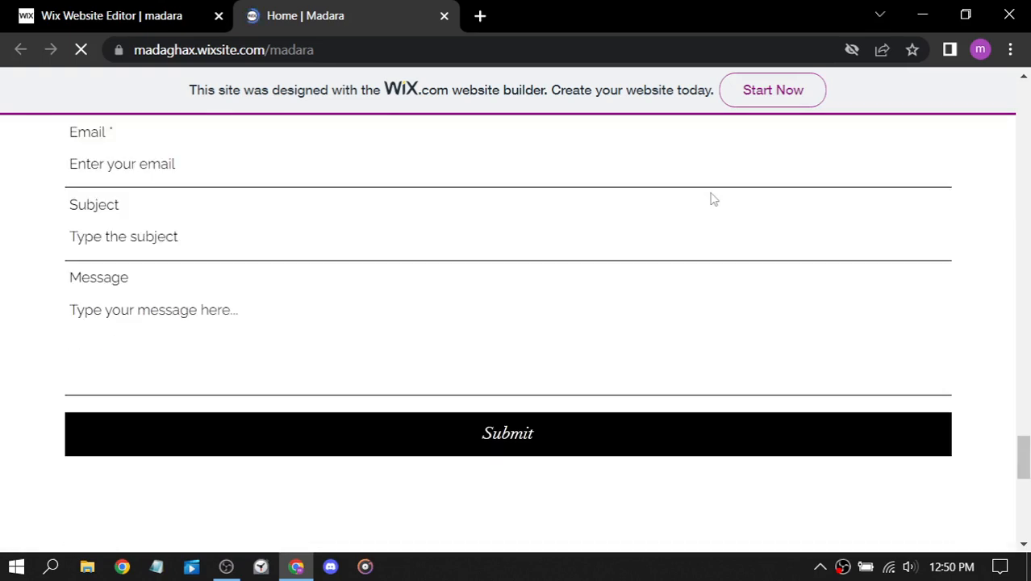
scroll(710, 200, down, 3)
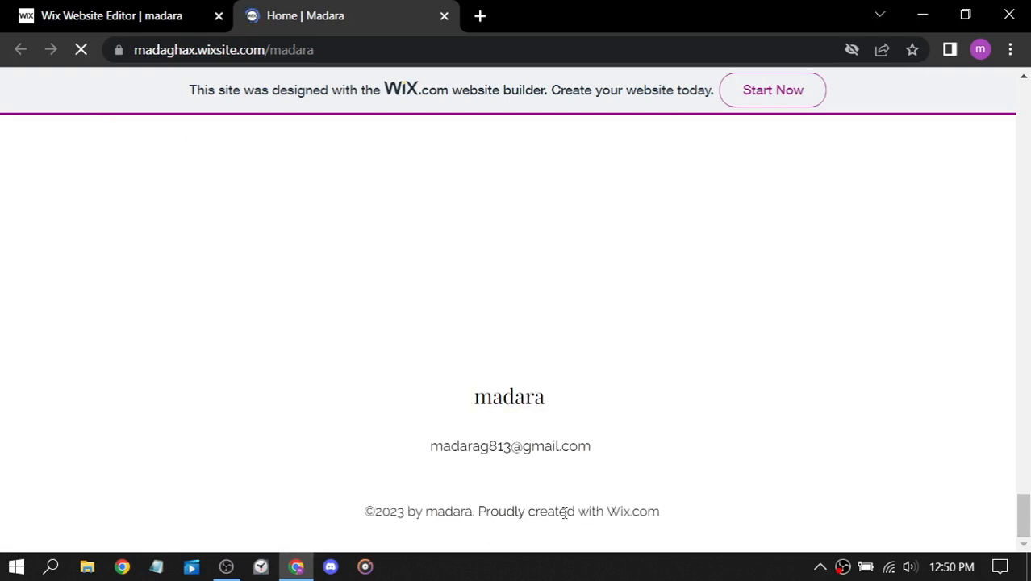
scroll(612, 251, up, 4)
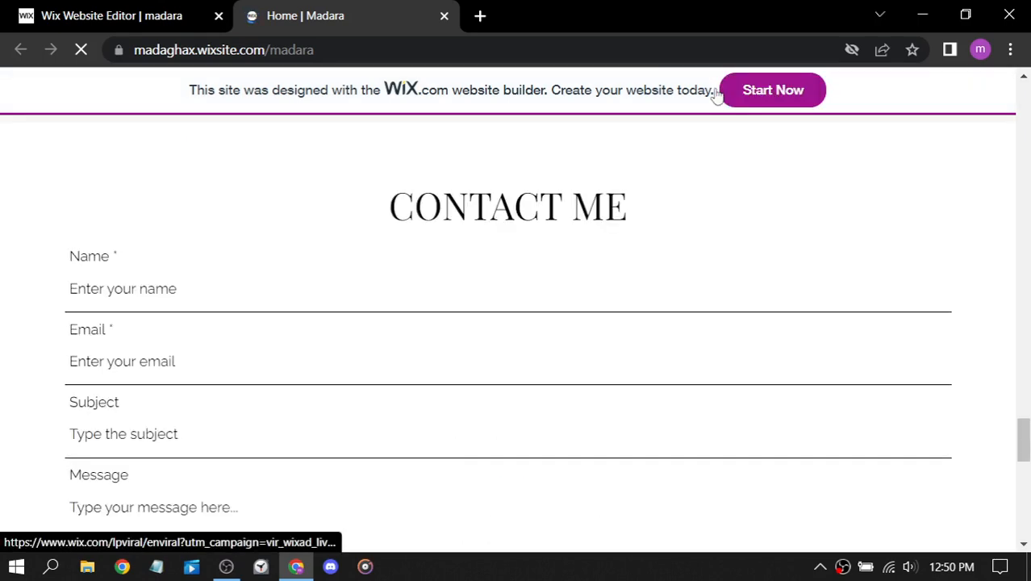
scroll(667, 161, up, 15)
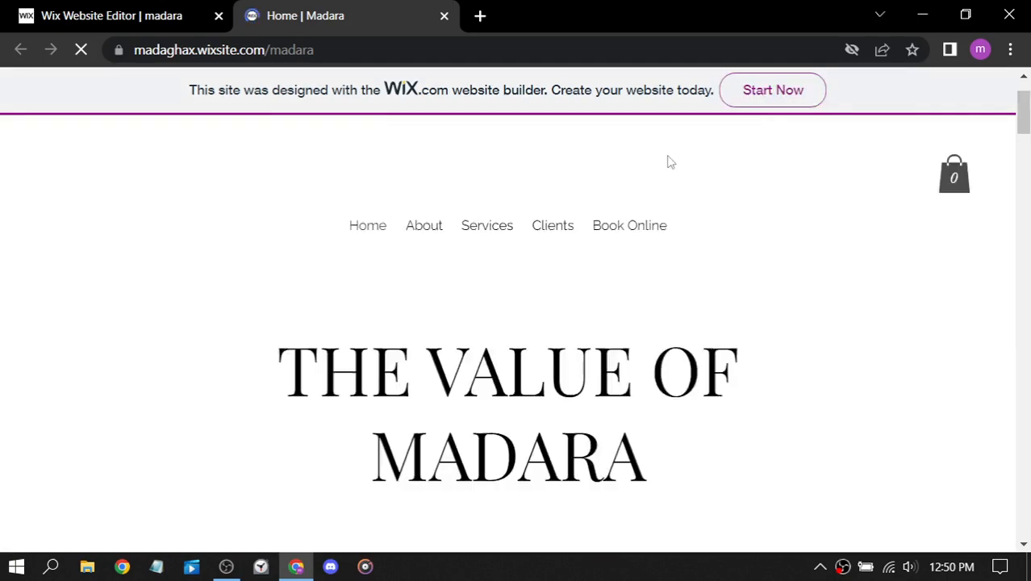